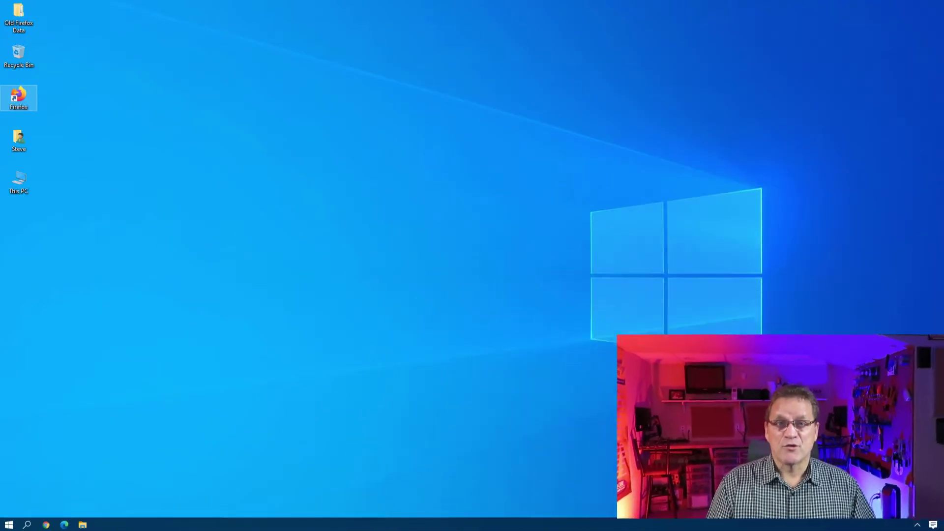
Launch Firefox, choose it under Web browser in Windows Default apps, and close Settings
double_click(25, 100)
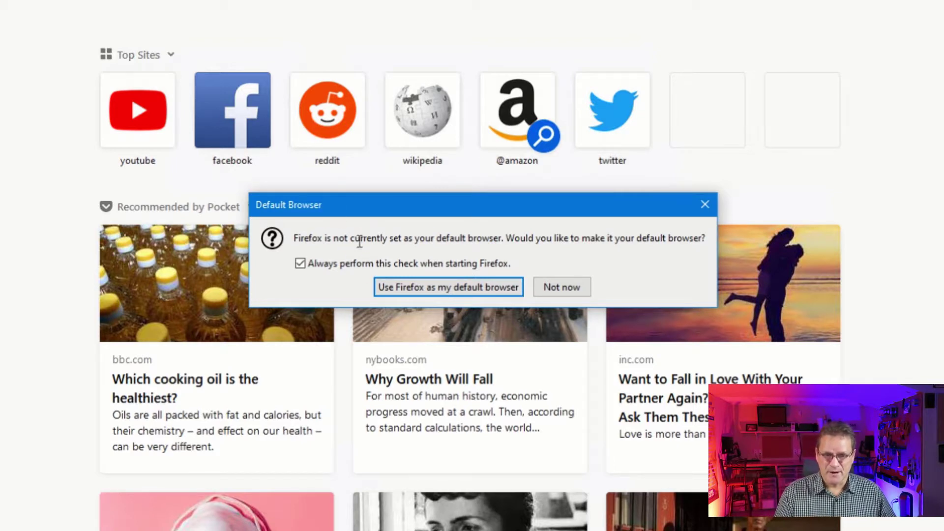
left_click(388, 288)
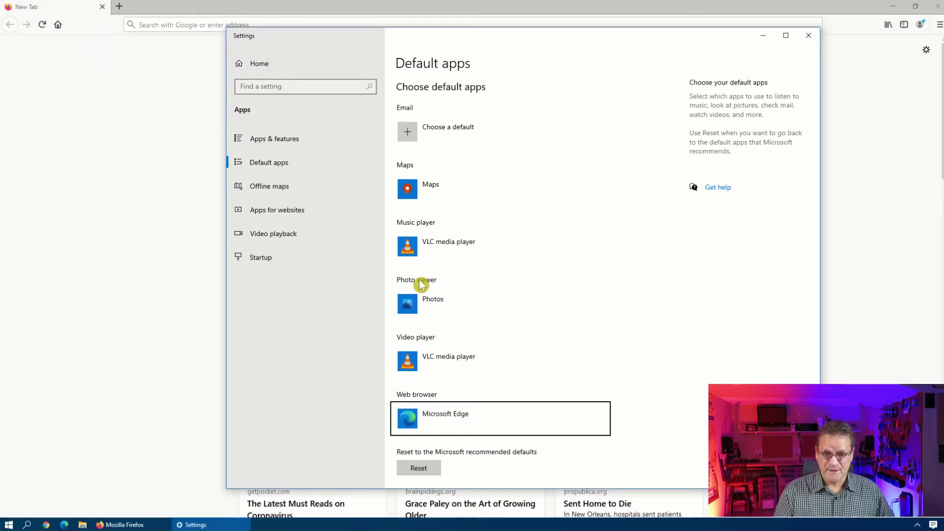
left_click(468, 417)
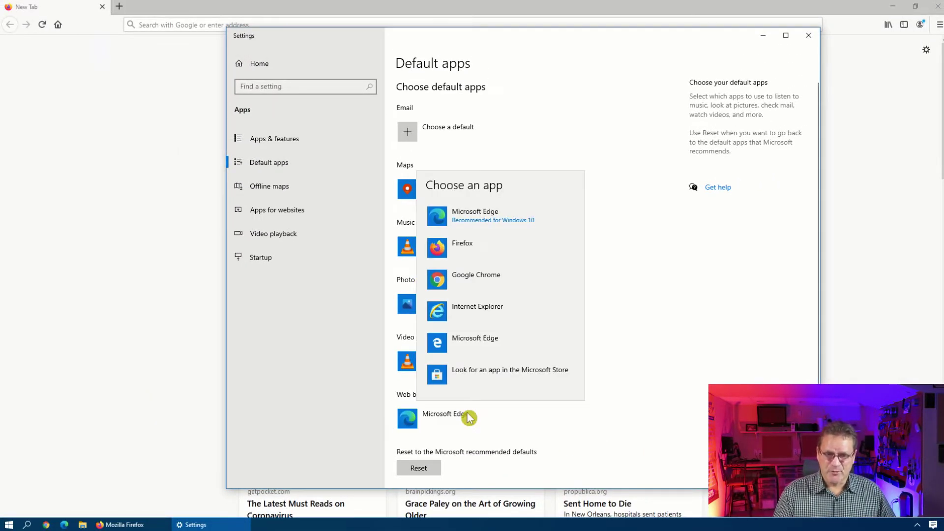
left_click(471, 255)
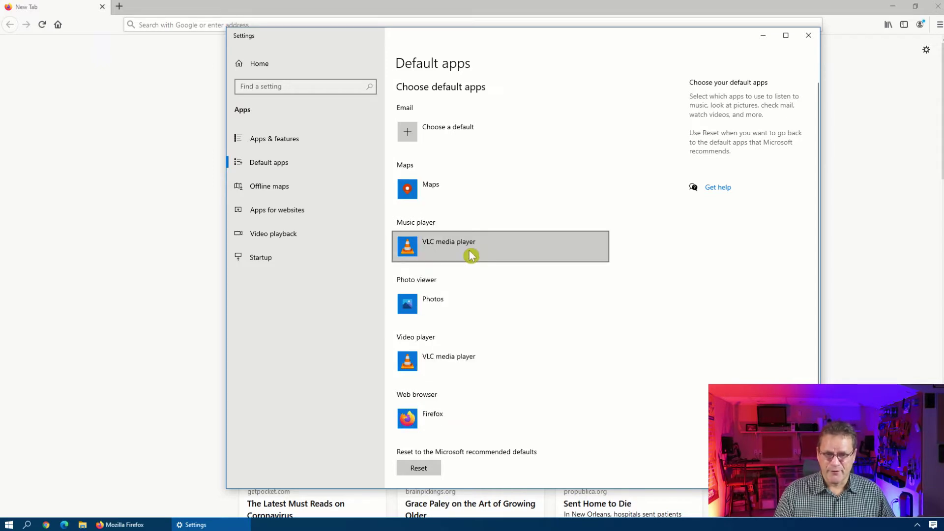
left_click(808, 35)
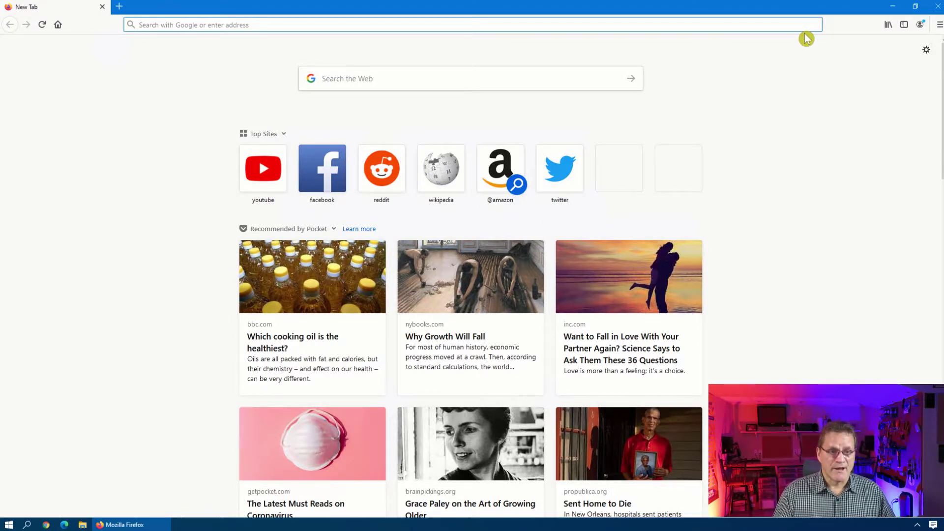
Load google.ca in the address bar
left_click(253, 25)
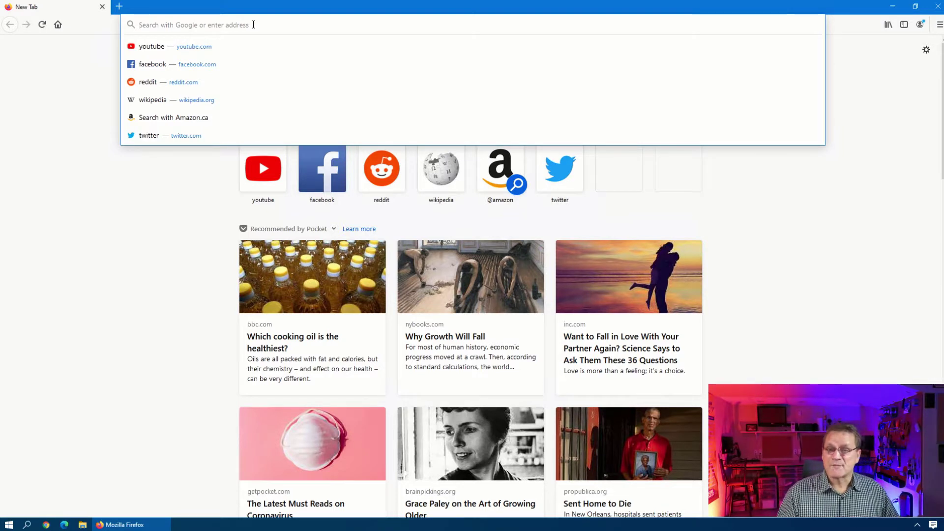
type("google.ca")
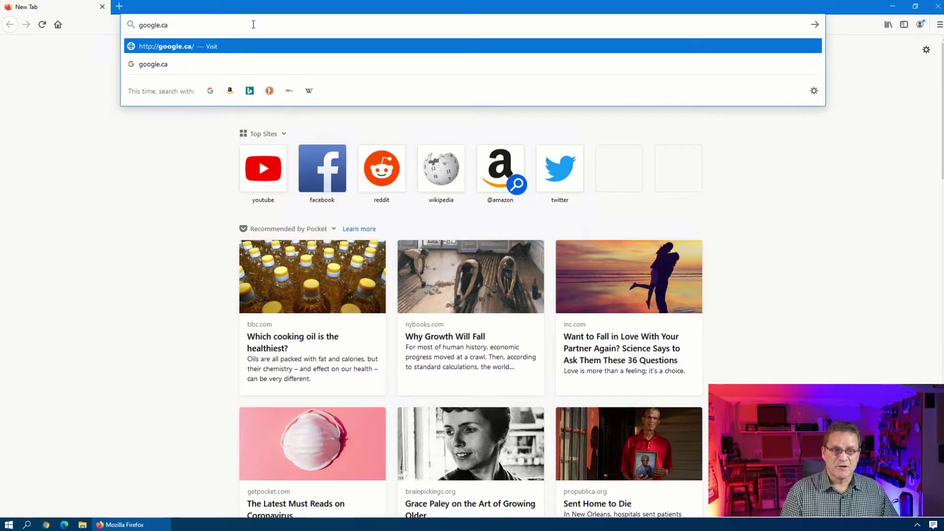
key("Return")
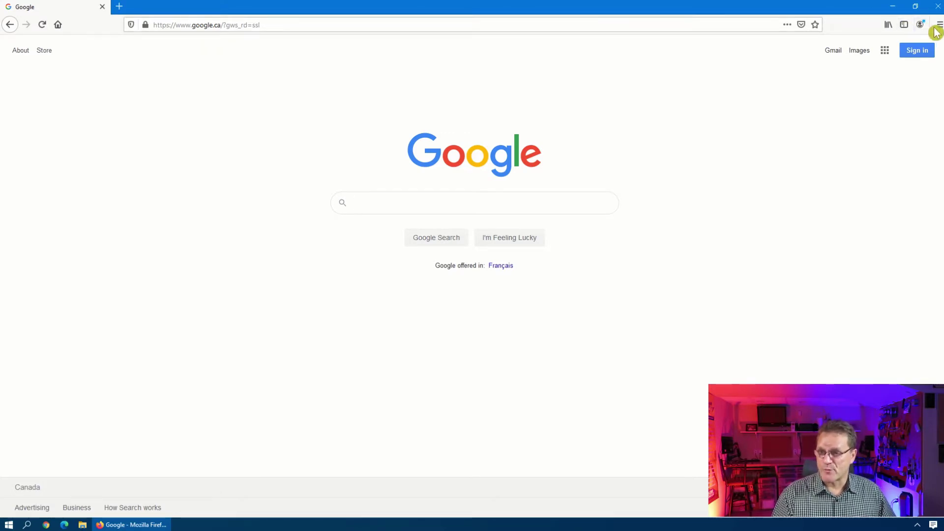
Set the Home options homepage to Custom URLs using the current Google page
left_click(938, 26)
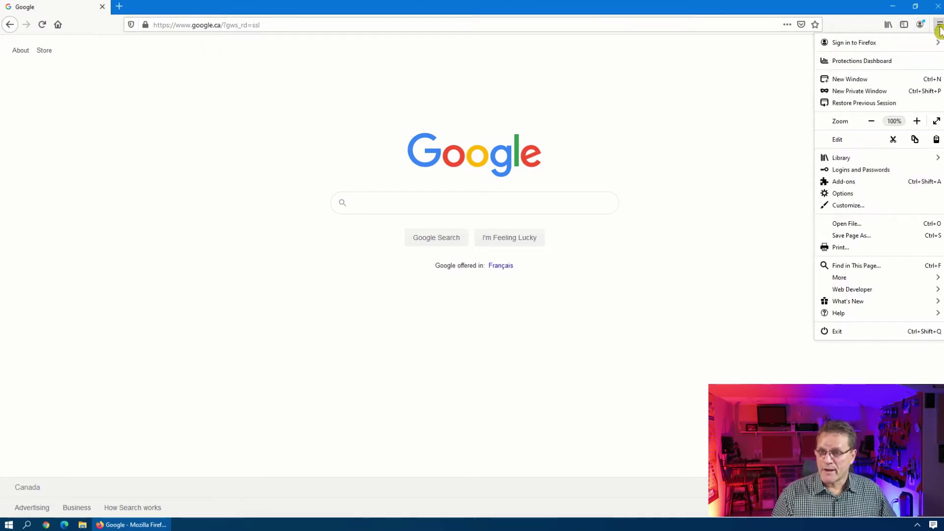
left_click(854, 195)
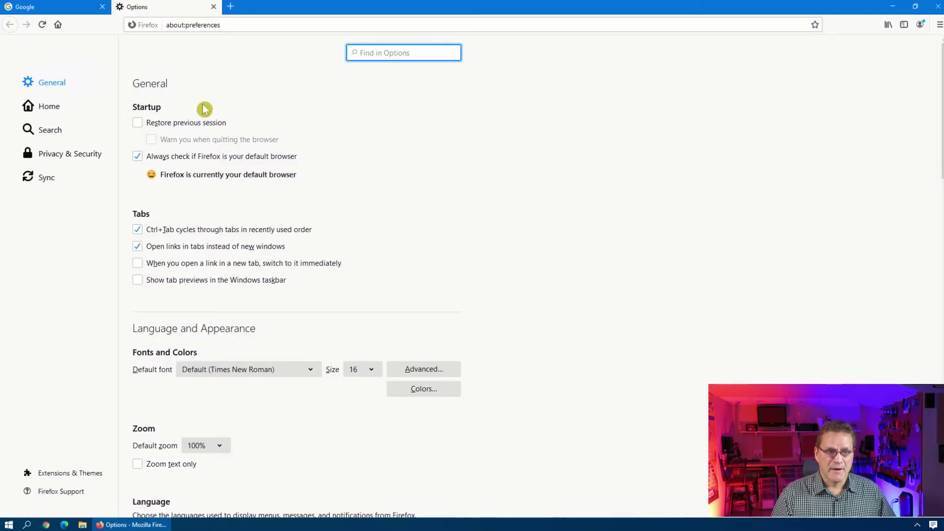
left_click(58, 112)
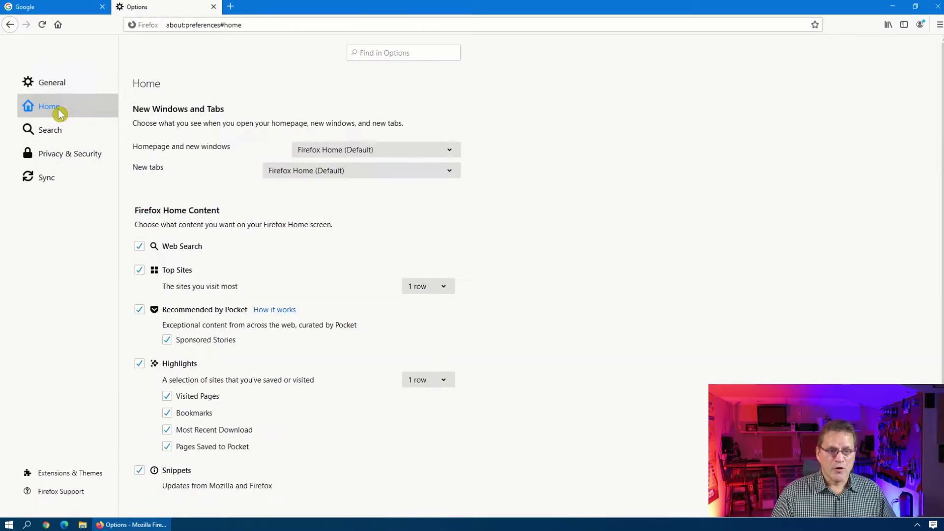
left_click(333, 152)
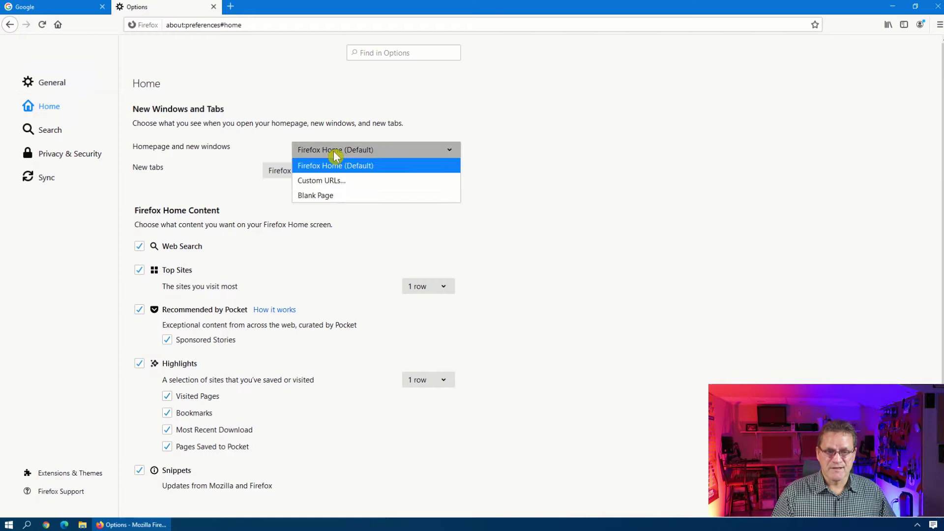
left_click(338, 183)
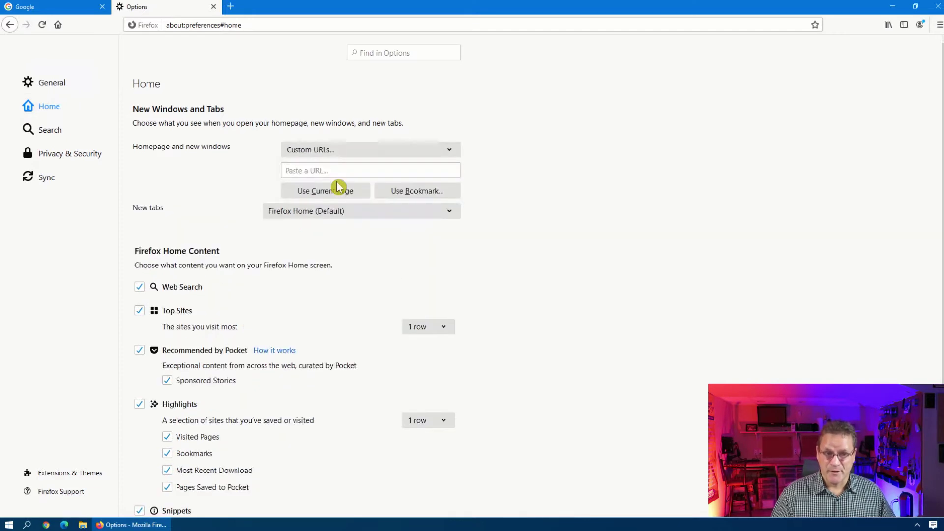
left_click(338, 189)
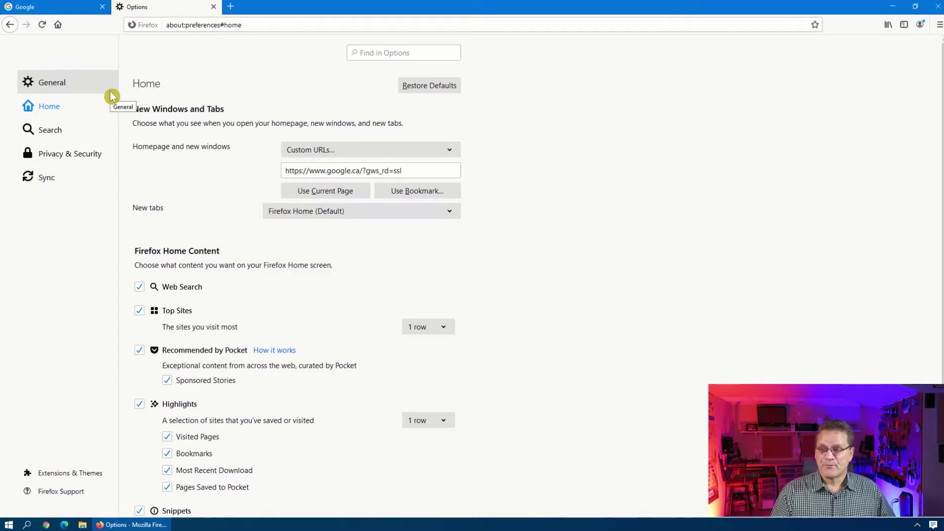
left_click(81, 89)
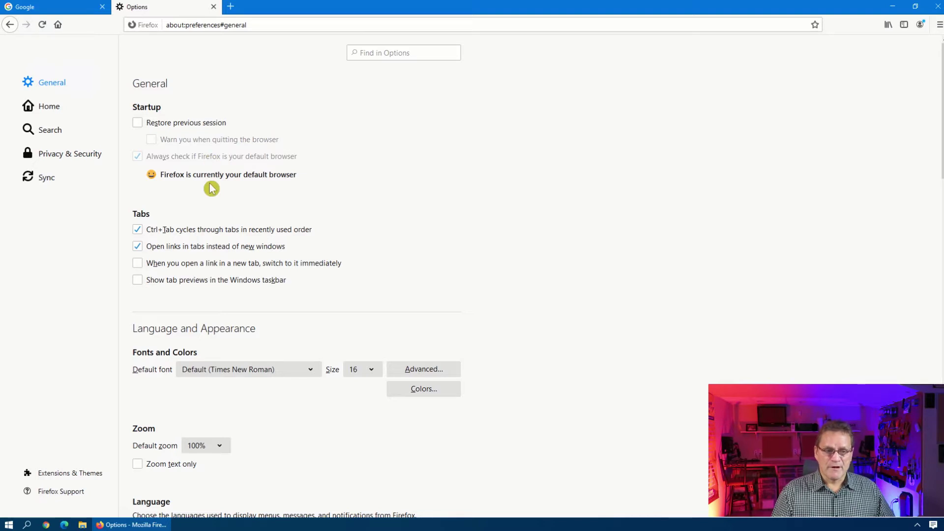
Under Applications, set the Portable Document Format (PDF) action to Save File
scroll(236, 199, "down", 5)
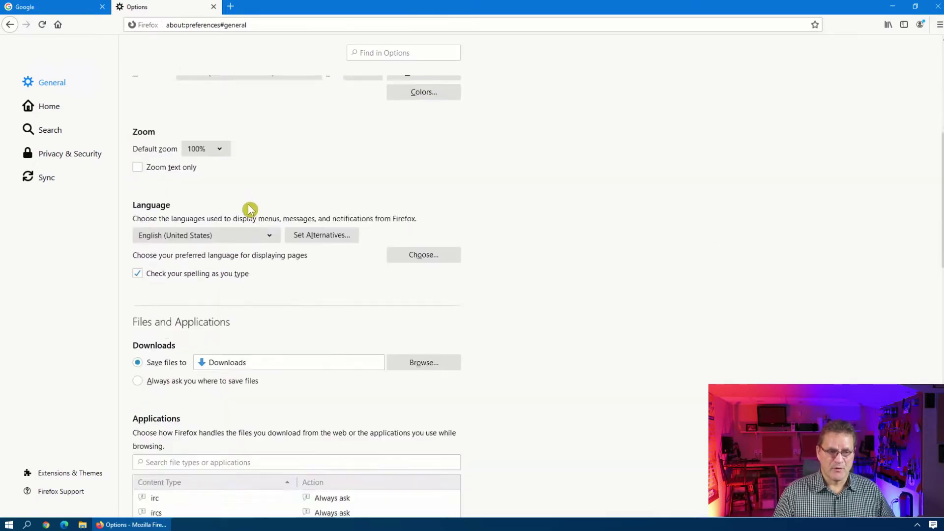
scroll(250, 210, "down", 4)
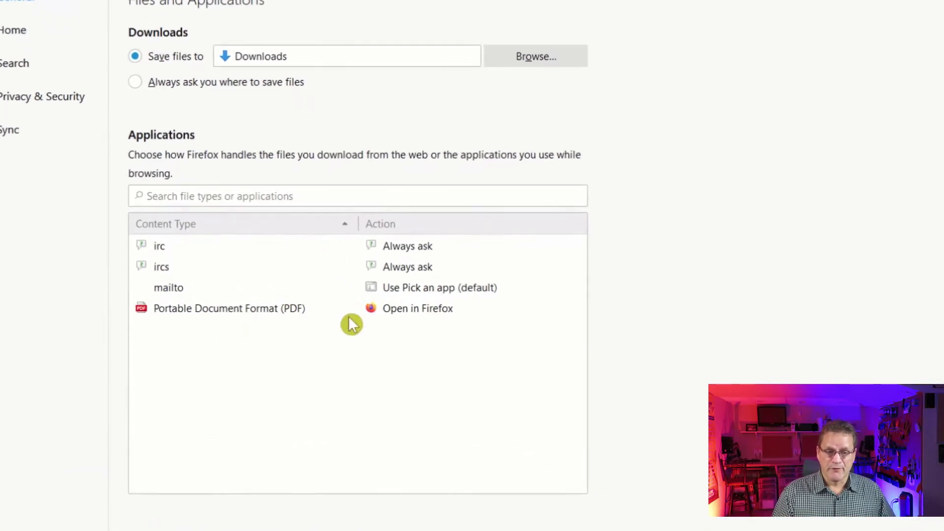
left_click(397, 309)
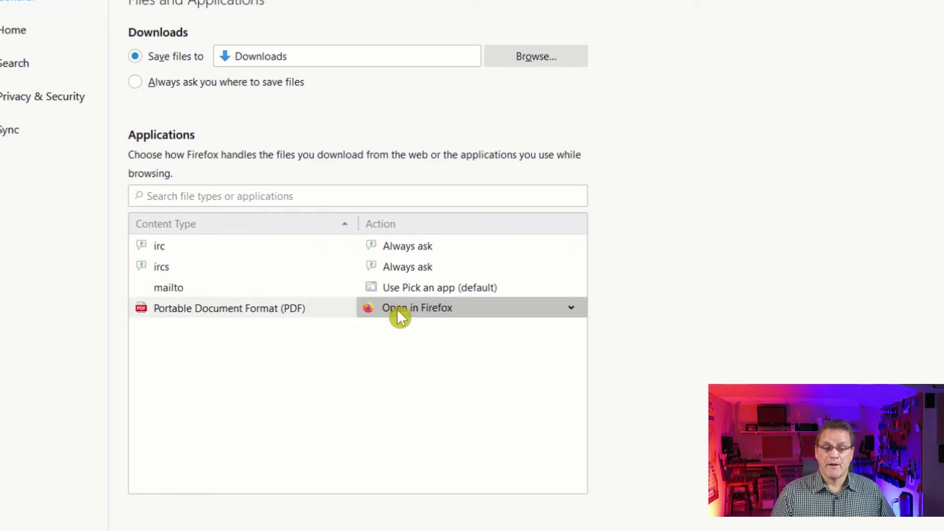
left_click(575, 303)
left_click(538, 371)
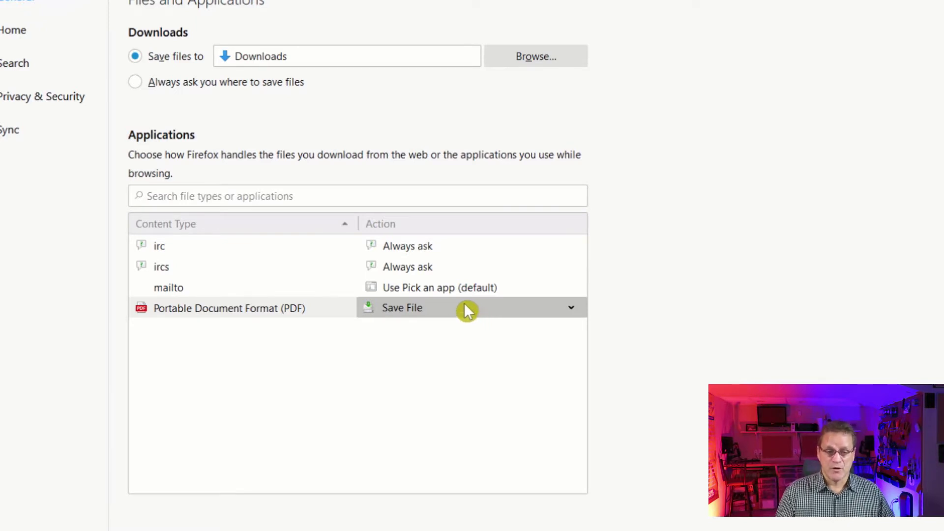
scroll(465, 303, "down", 6)
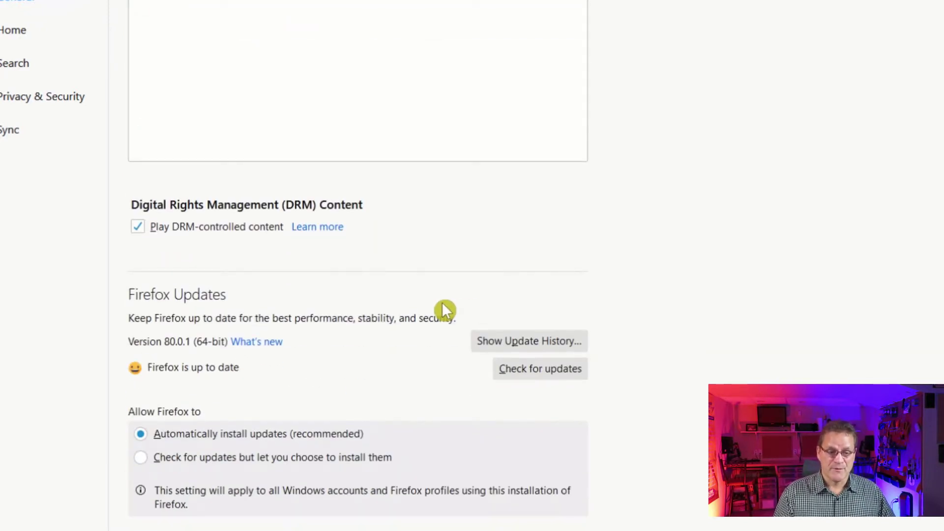
scroll(445, 310, "down", 7)
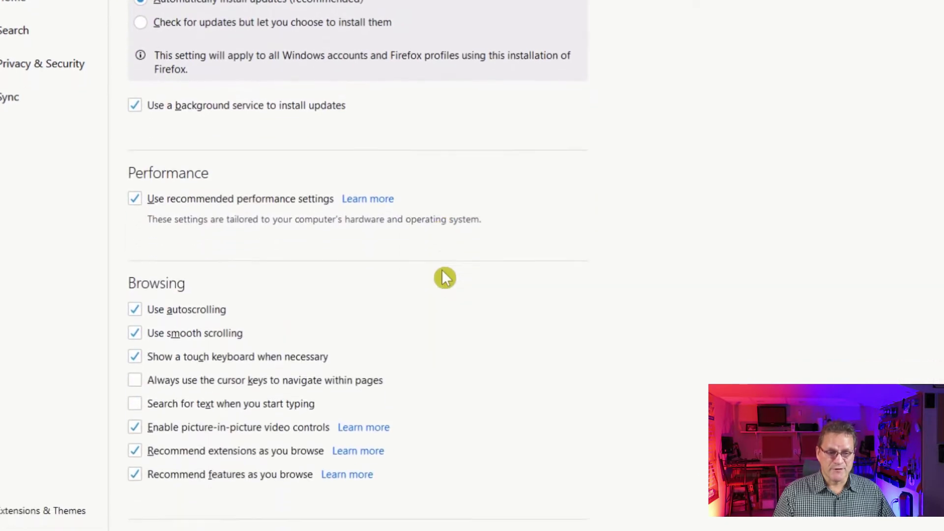
scroll(444, 275, "down", 1)
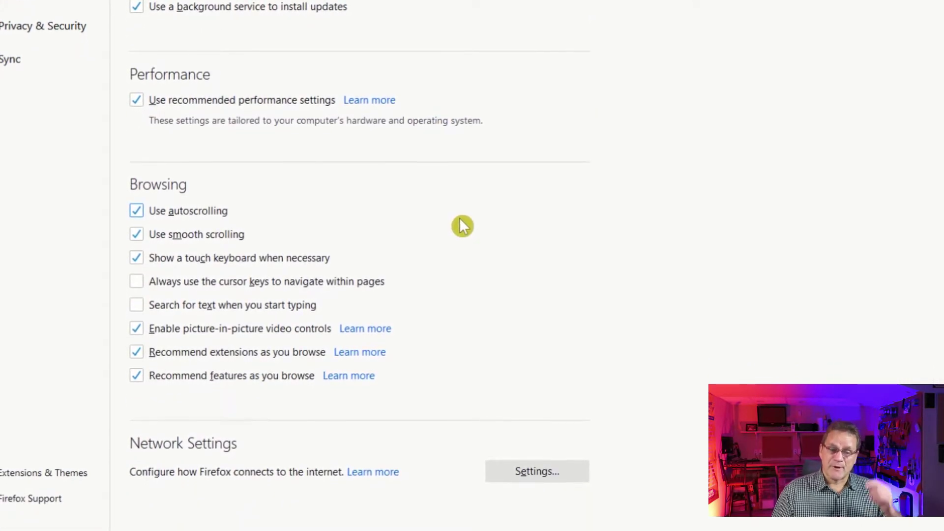
Tick Enable DNS over HTTPS in Connection Settings, keep Cloudflare (Default), and confirm with OK
left_click(543, 473)
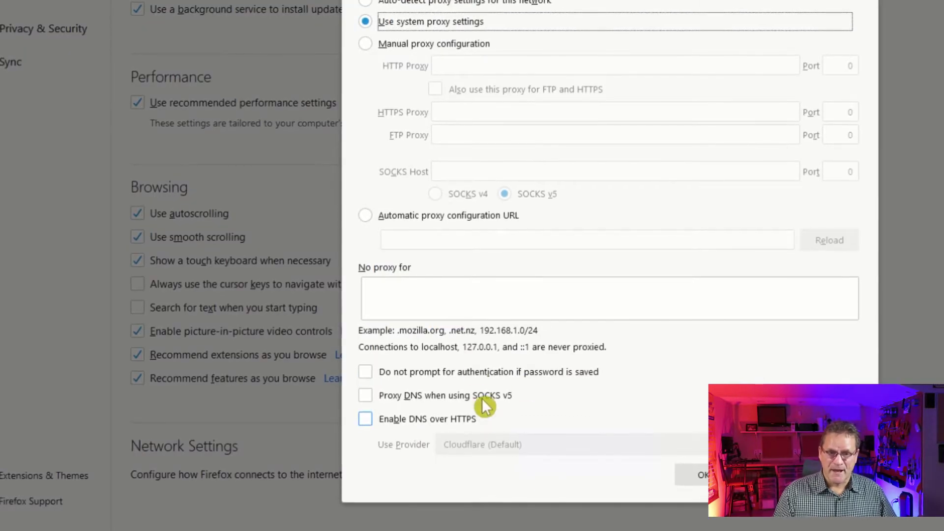
left_click(396, 423)
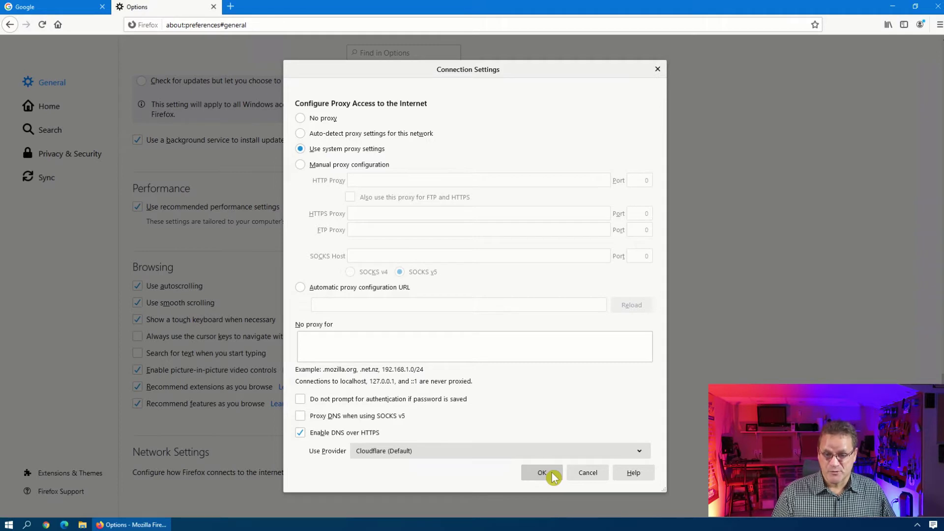
left_click(551, 475)
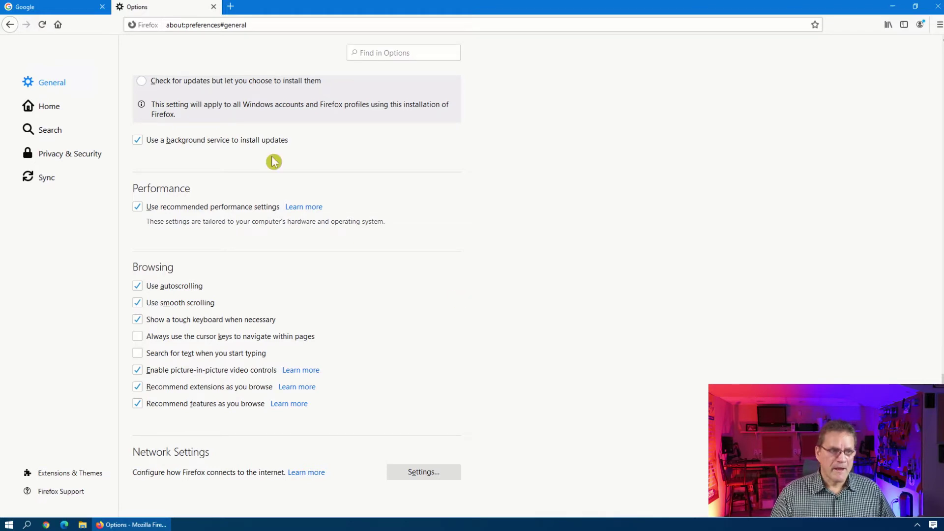
Uncheck Web Search, Top Sites, Recommended by Pocket, Highlights and Snippets under Firefox Home Content
left_click(49, 109)
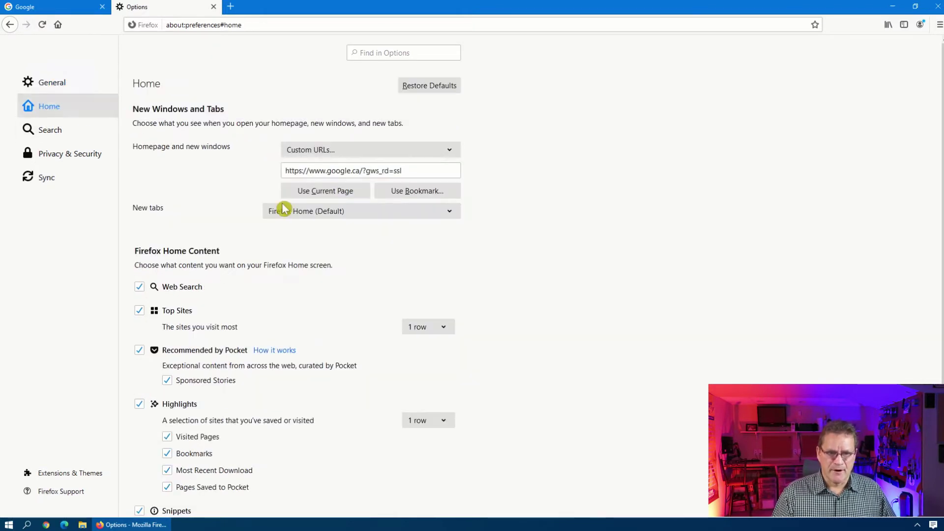
scroll(366, 229, "down", 2)
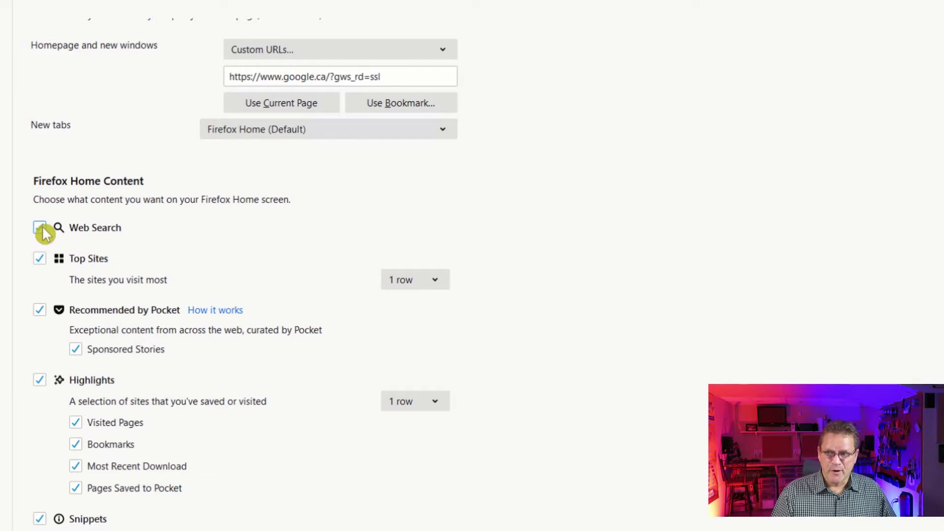
left_click(40, 227)
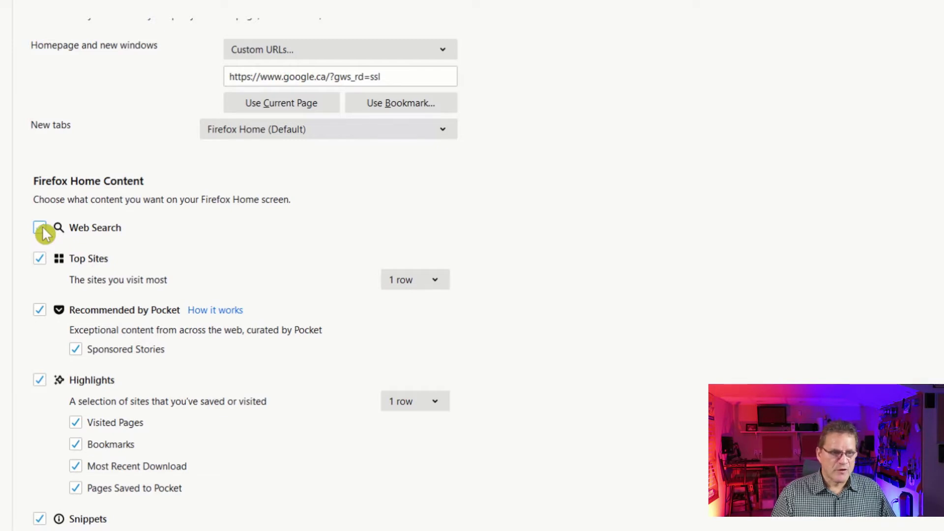
left_click(40, 260)
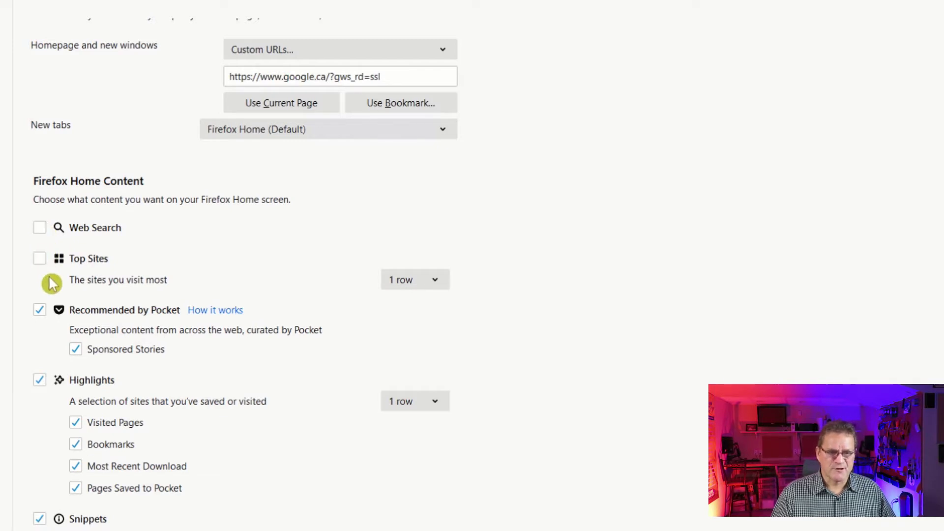
left_click(41, 313)
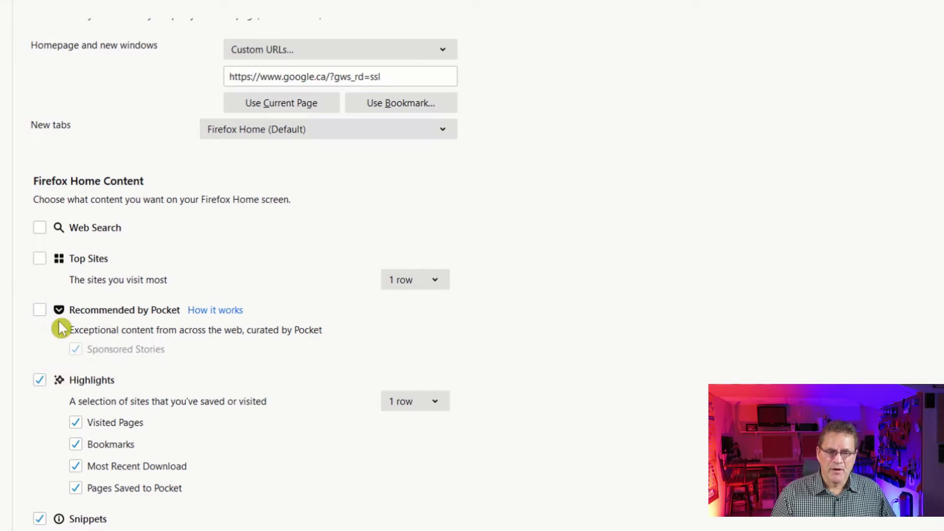
left_click(43, 386)
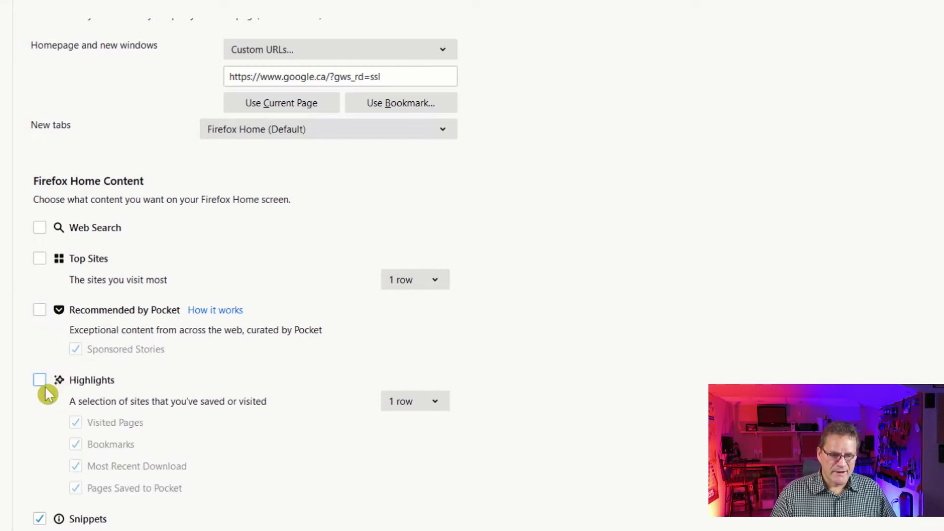
left_click(43, 519)
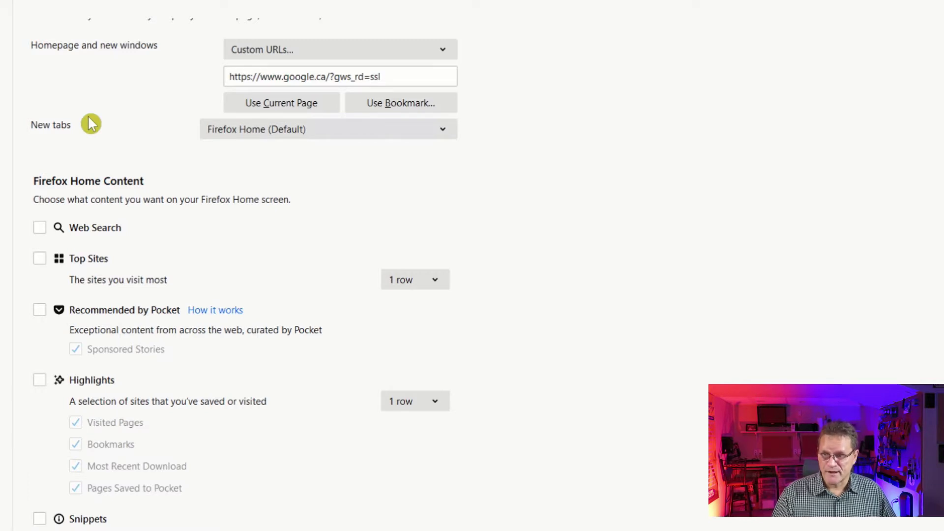
Make DuckDuckGo the default search engine and turn off search suggestions
left_click(4, 89)
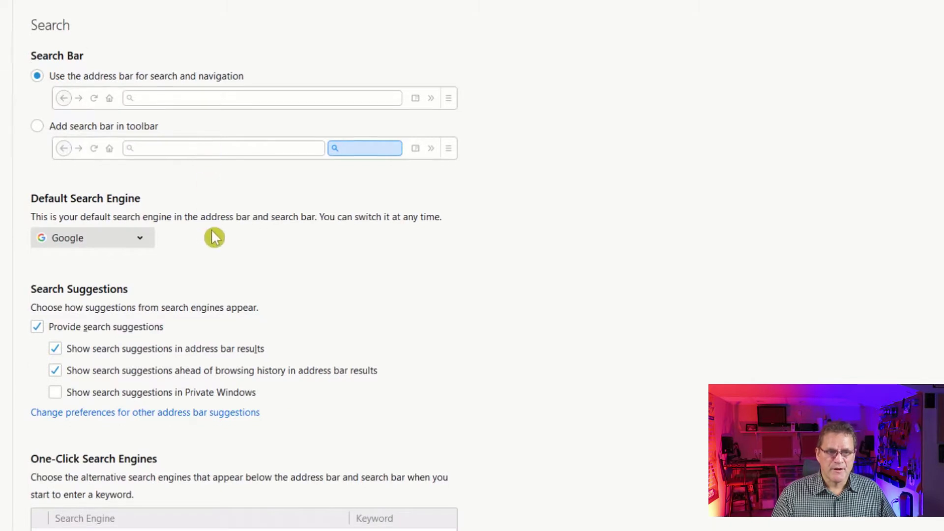
scroll(213, 238, "down", 3)
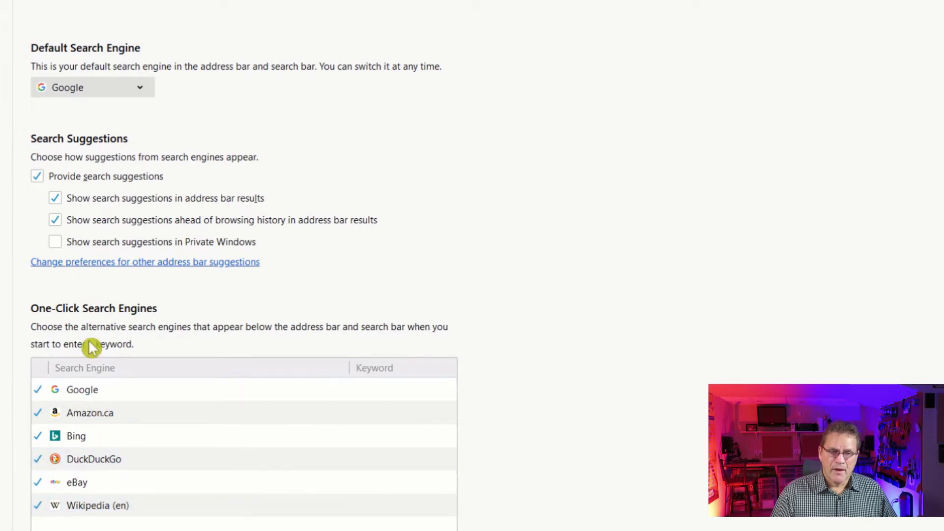
left_click(92, 88)
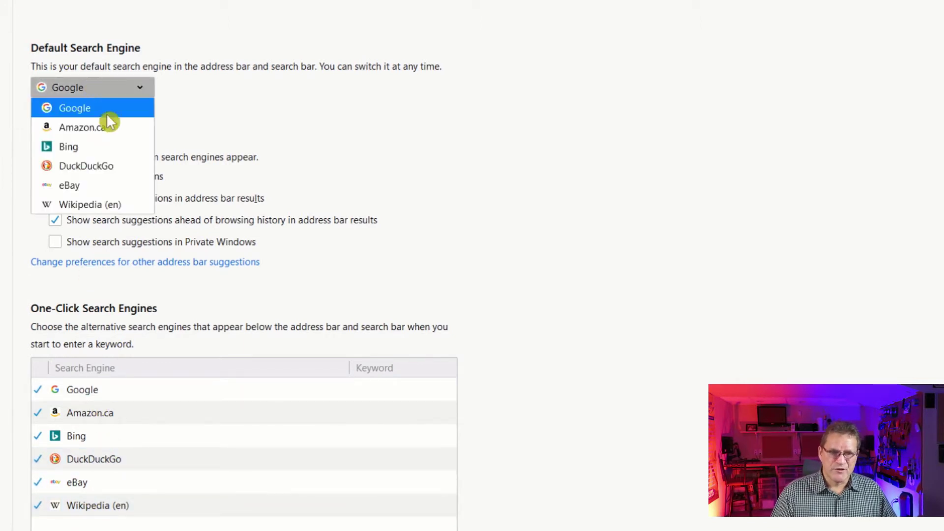
left_click(109, 168)
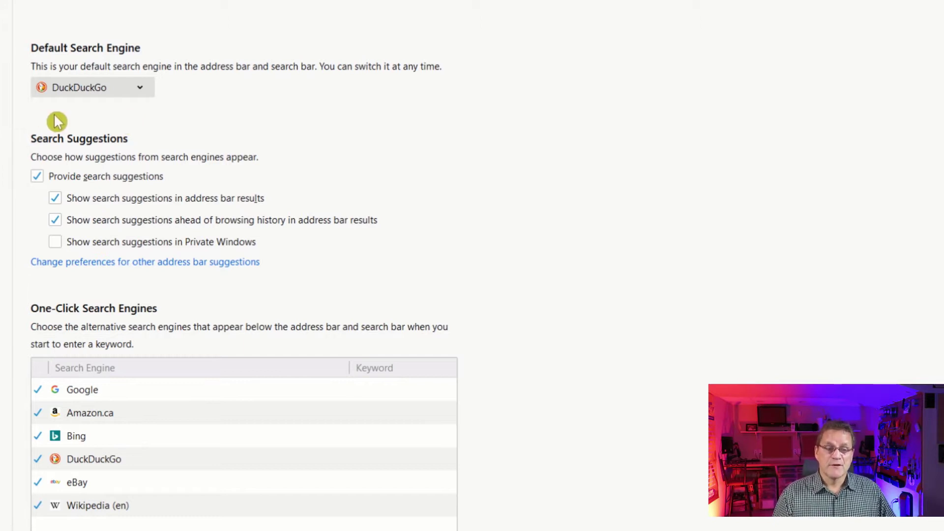
left_click(42, 176)
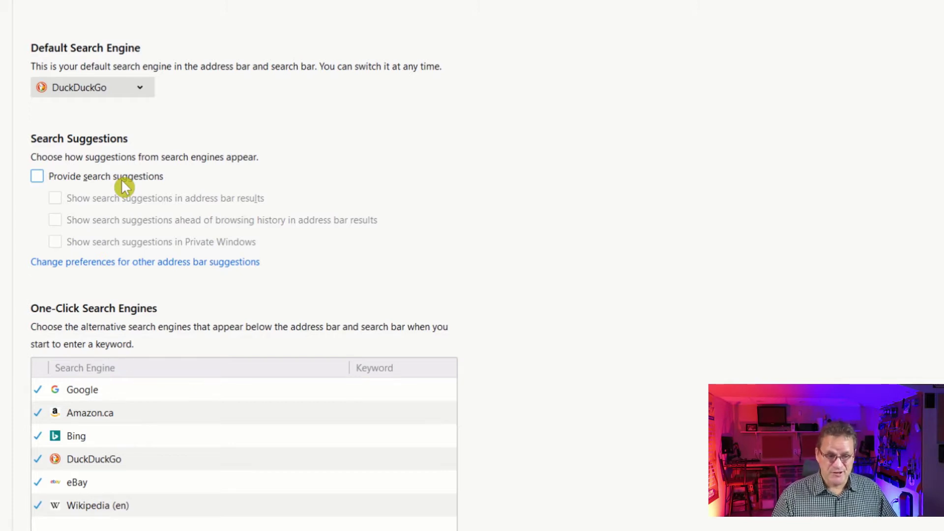
Delete Wikipedia (en), eBay and Bing from the one-click search engines
left_click(111, 416)
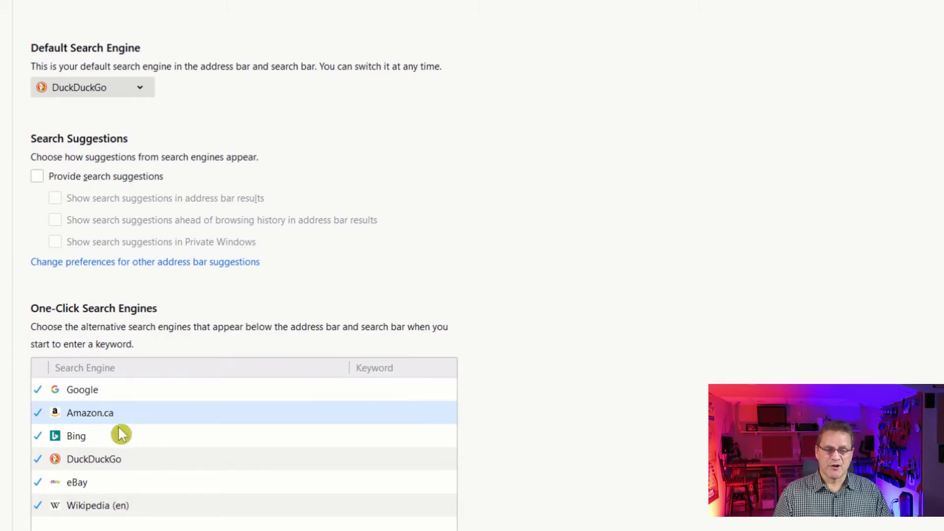
left_click(141, 433)
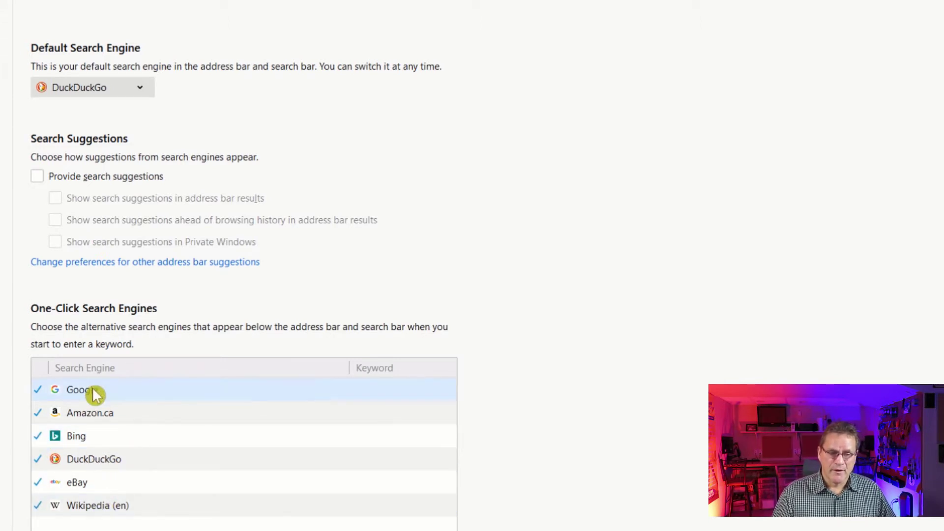
left_click(314, 499)
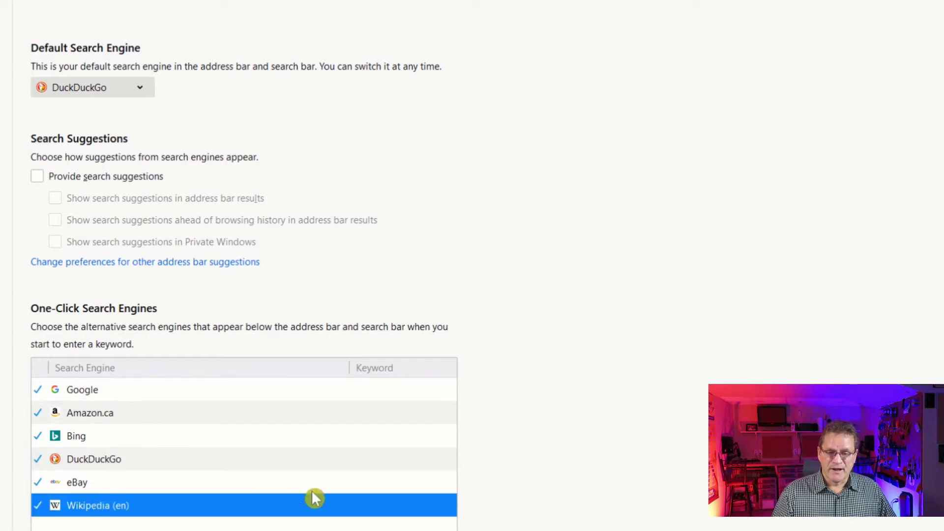
key("Delete")
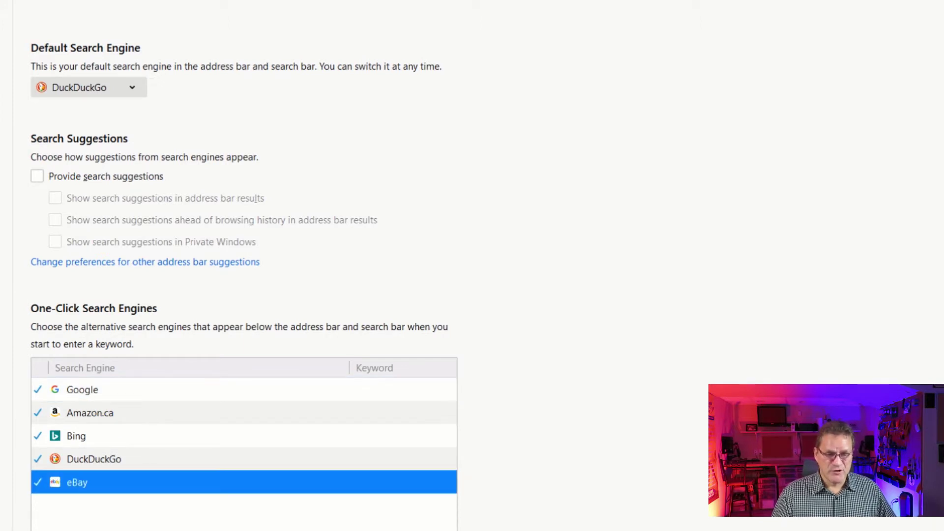
key("Delete")
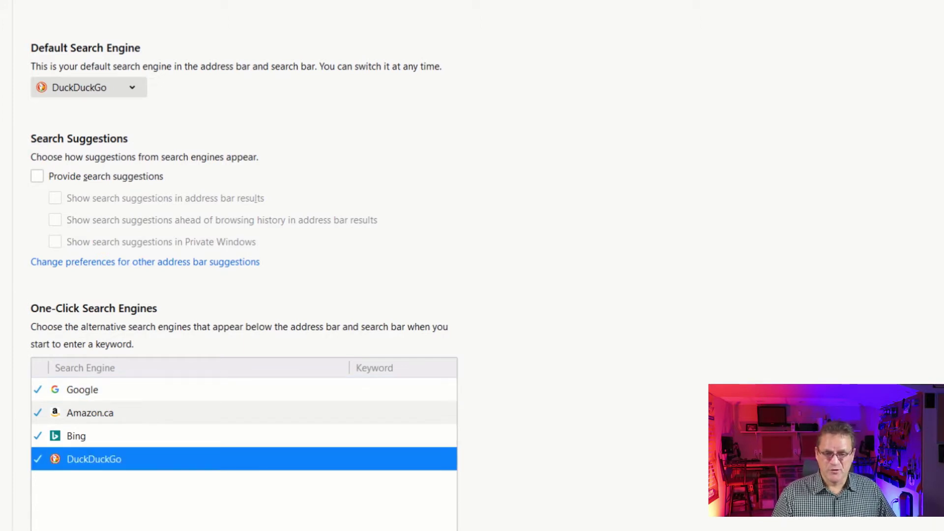
left_click(348, 444)
key("Delete")
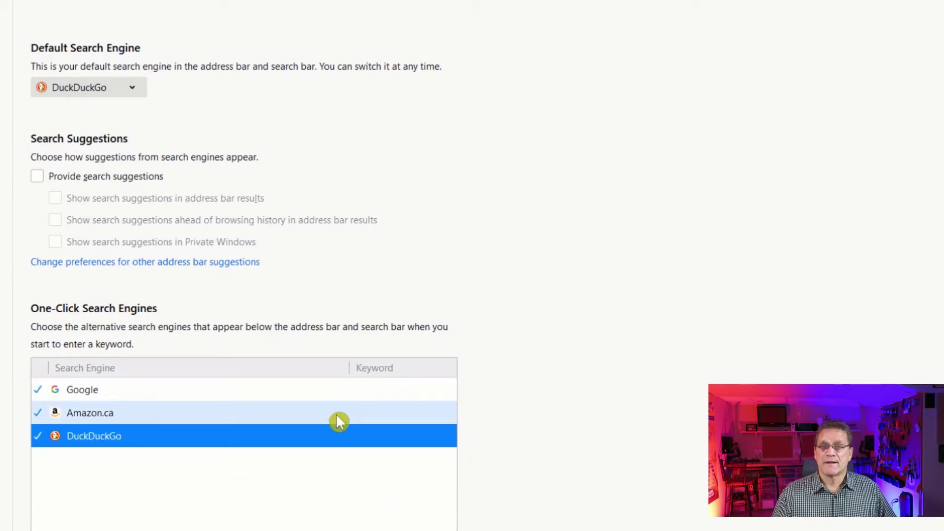
scroll(362, 456, "down", 3)
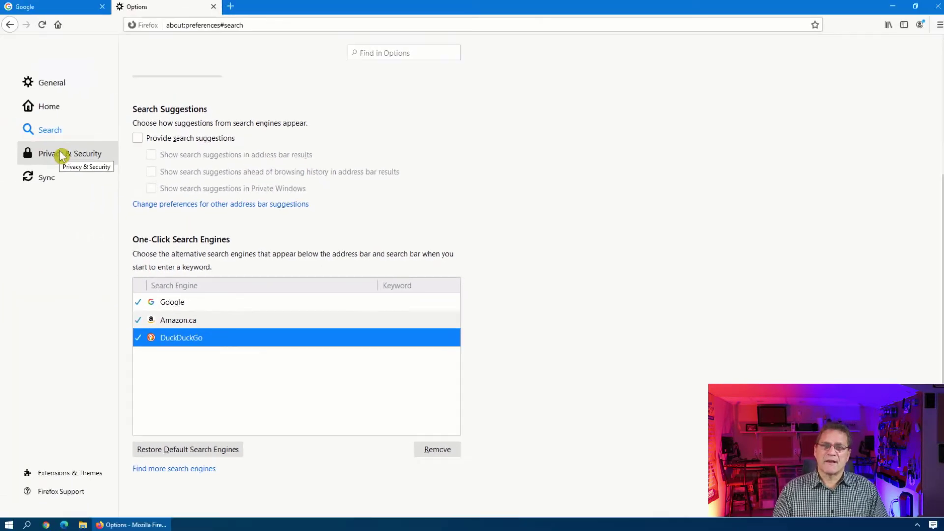
Switch Enhanced Tracking Protection to Custom, block tracking content in all windows, and always send Do Not Track
left_click(61, 156)
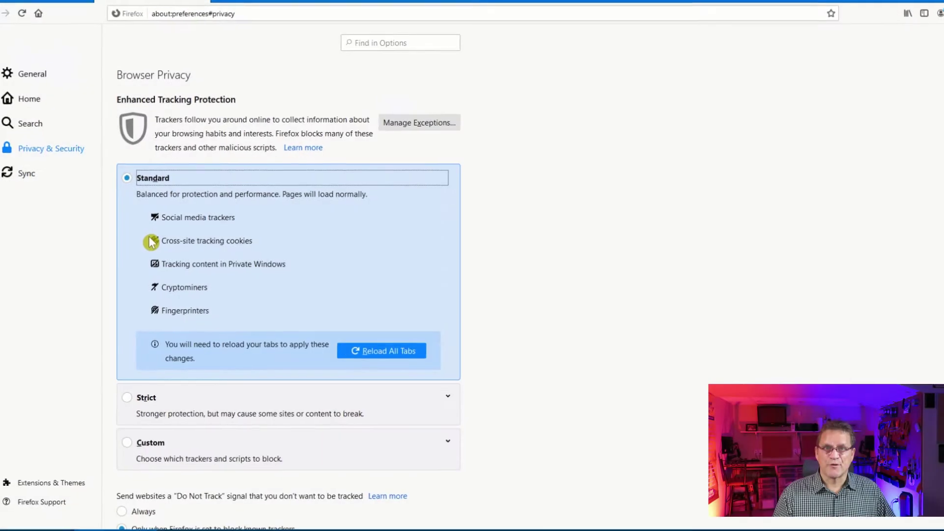
left_click(114, 449)
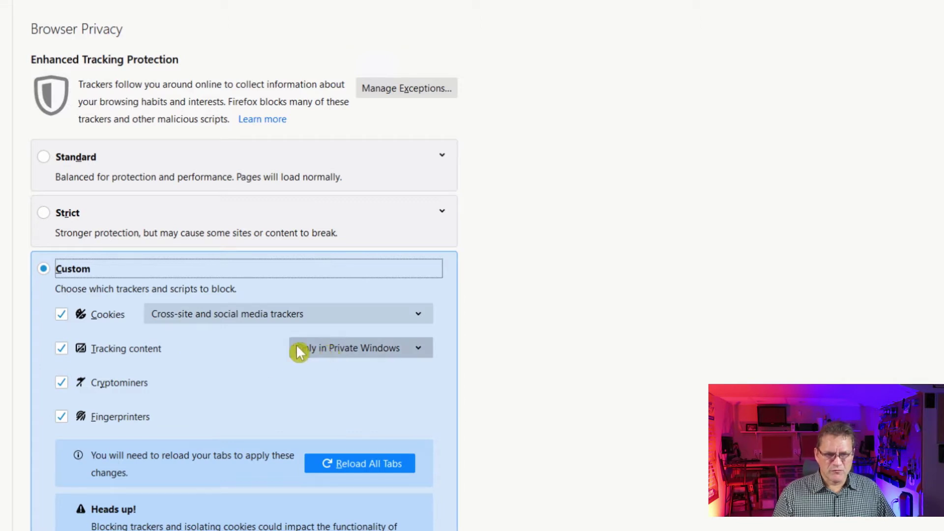
left_click(330, 346)
left_click(335, 359)
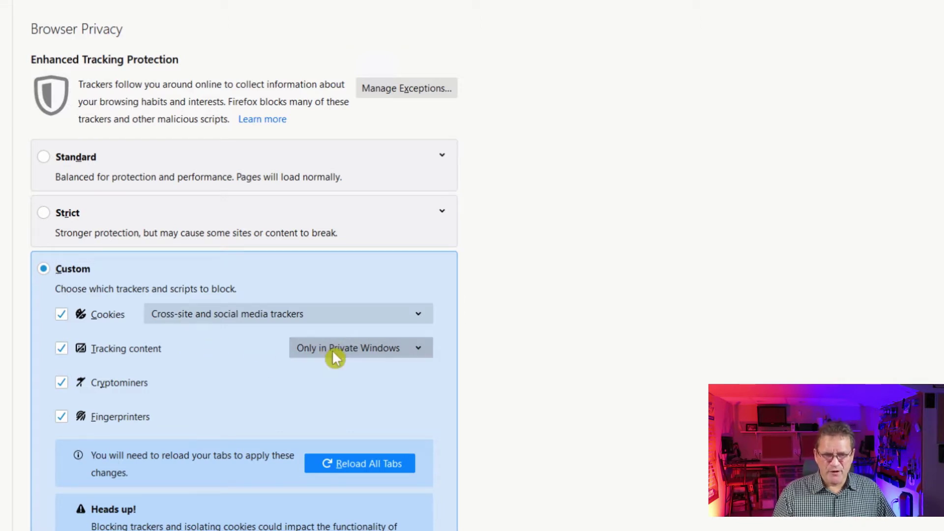
left_click(334, 358)
left_click(337, 387)
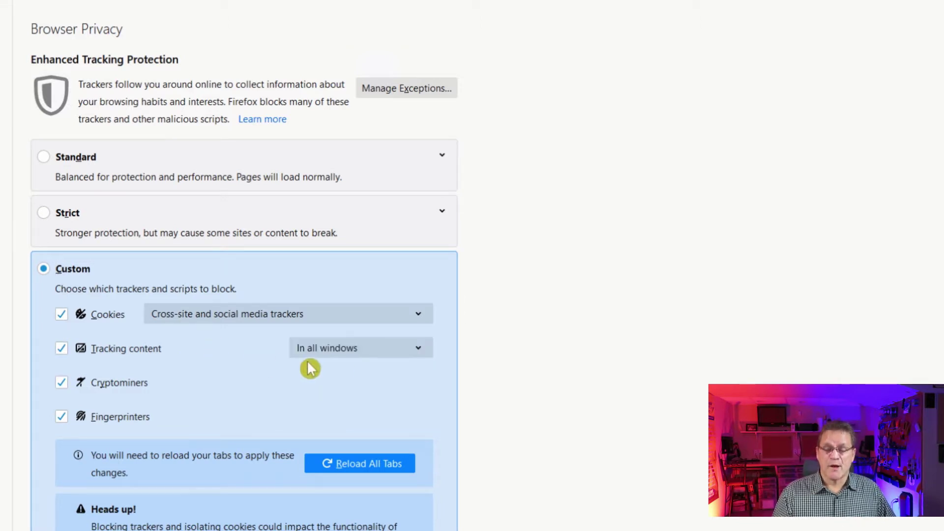
scroll(307, 388, "down", 6)
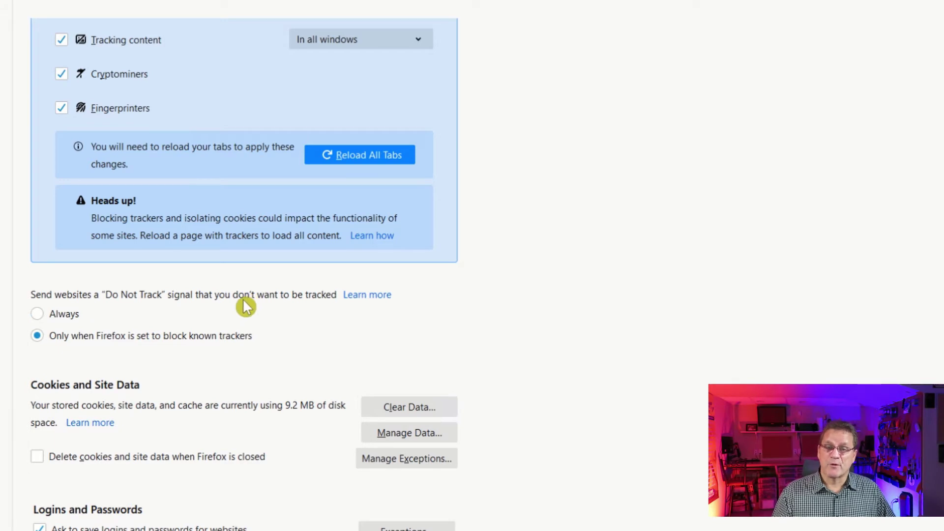
left_click(75, 316)
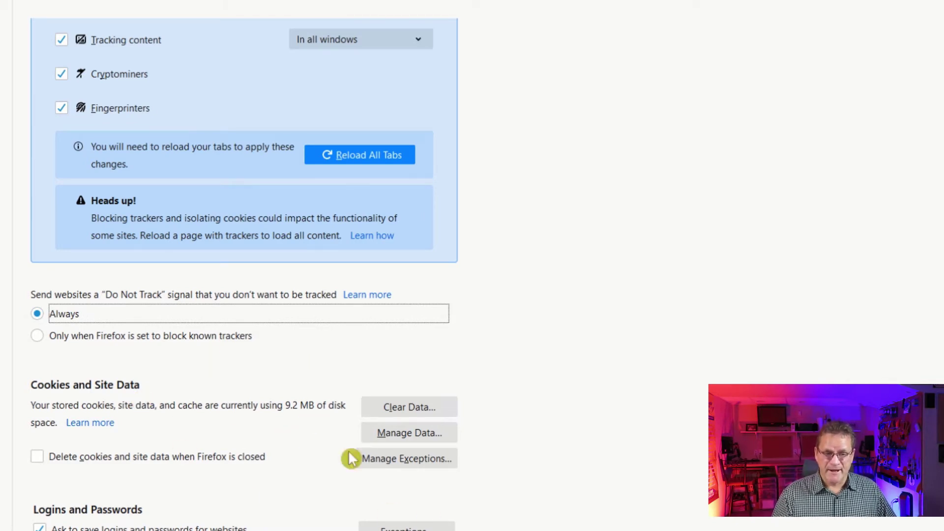
Delete cookies and site data on close and uncheck all four Logins and Passwords options
scroll(268, 427, "down", 3)
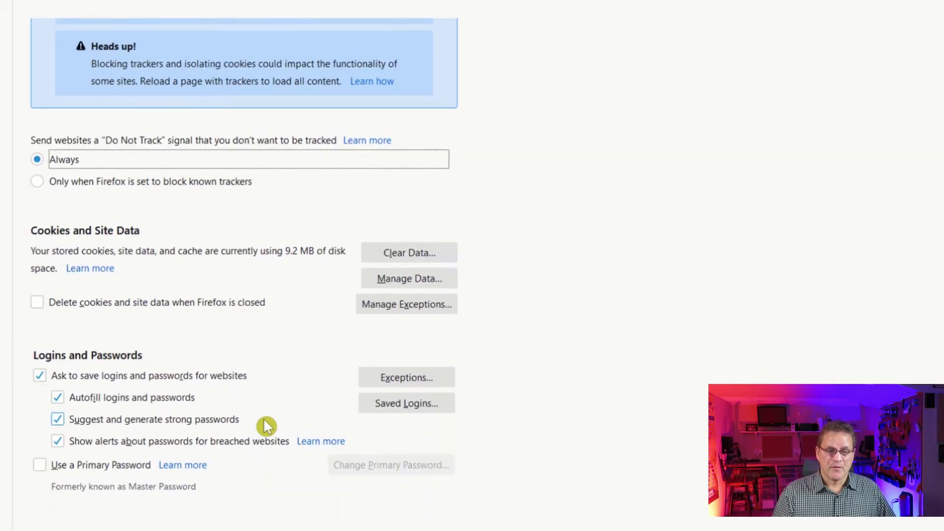
left_click(38, 303)
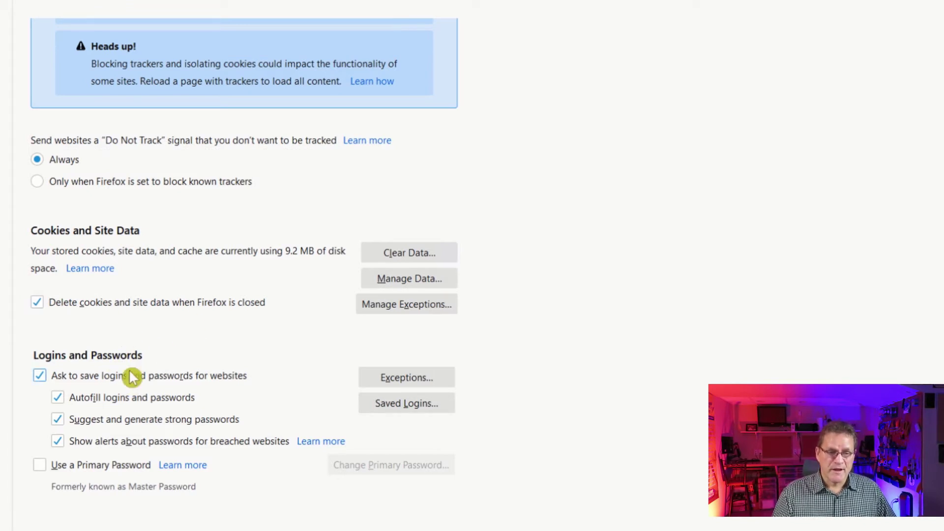
scroll(117, 323, "down", 1)
scroll(117, 323, "down", 2)
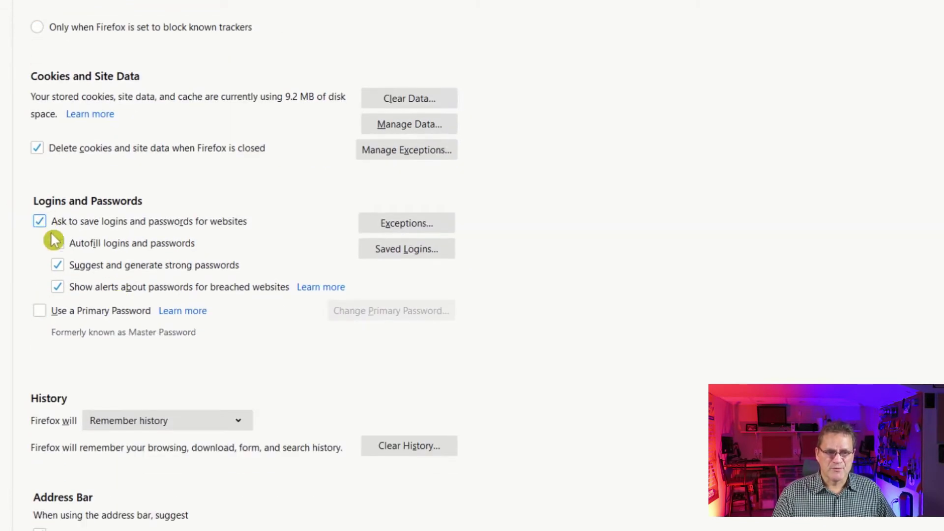
left_click(57, 288)
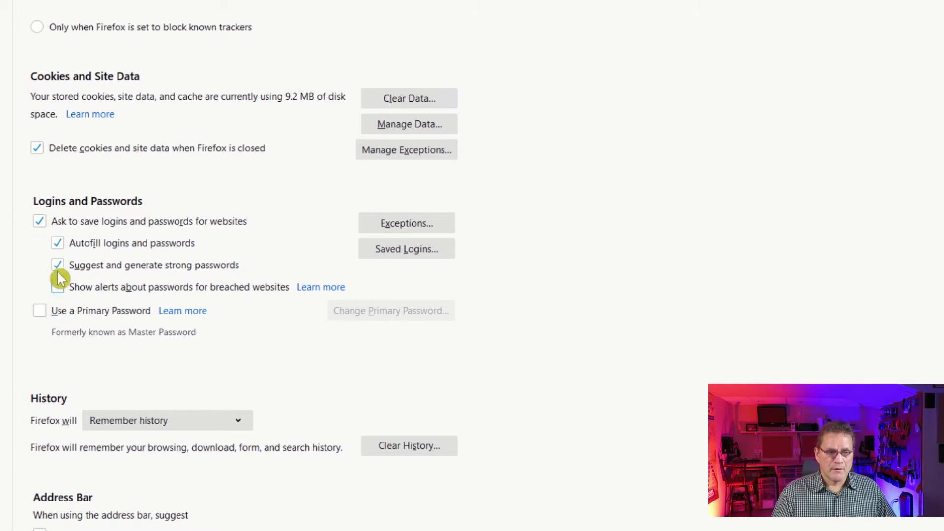
left_click(57, 266)
left_click(58, 245)
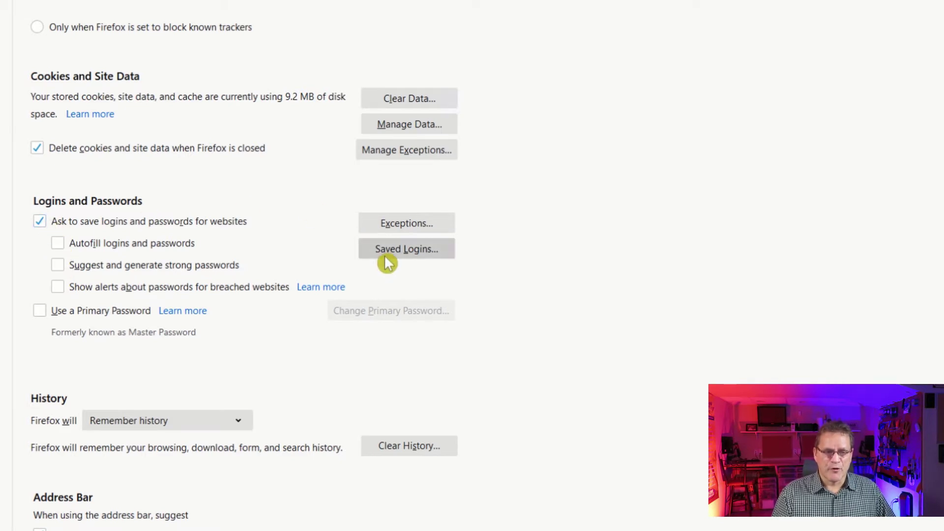
left_click(43, 222)
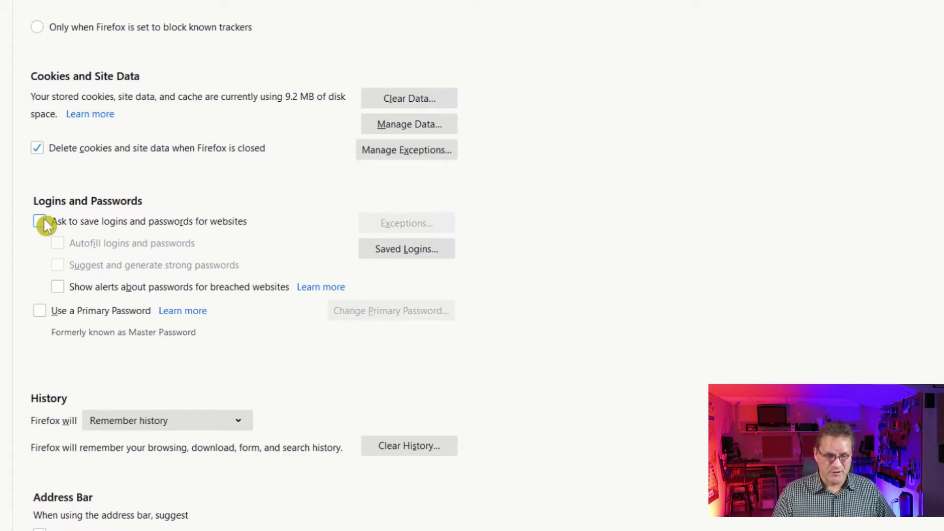
scroll(98, 295, "down", 5)
Cancel the 'Never remember history' restart, then clear the Last Hour of recent history
left_click(147, 189)
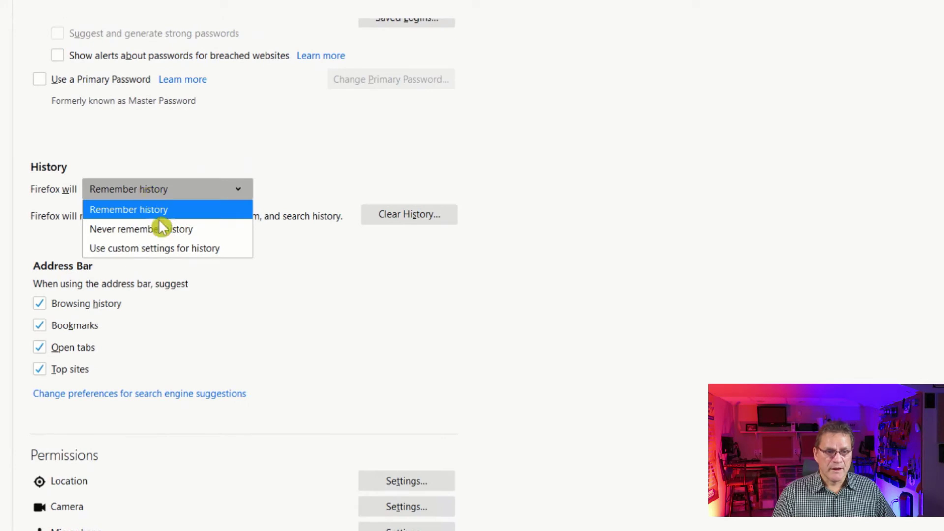
left_click(167, 230)
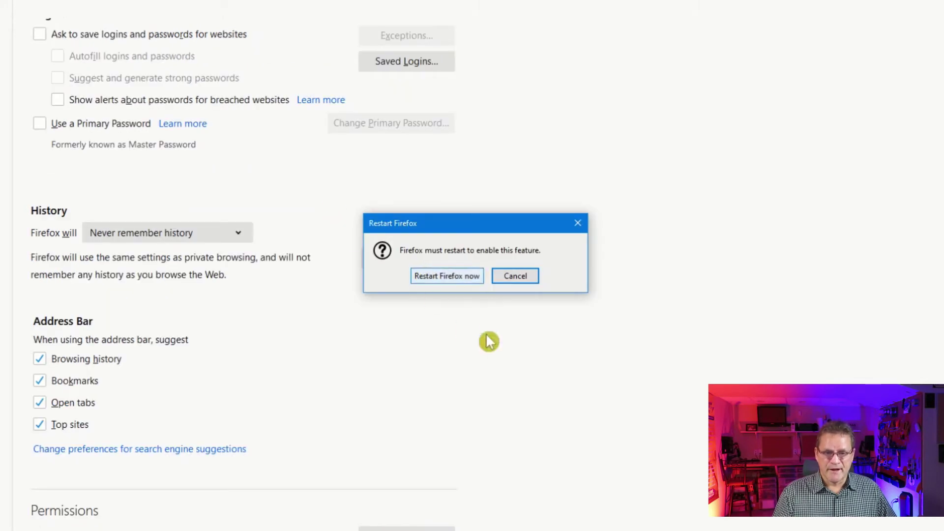
left_click(514, 289)
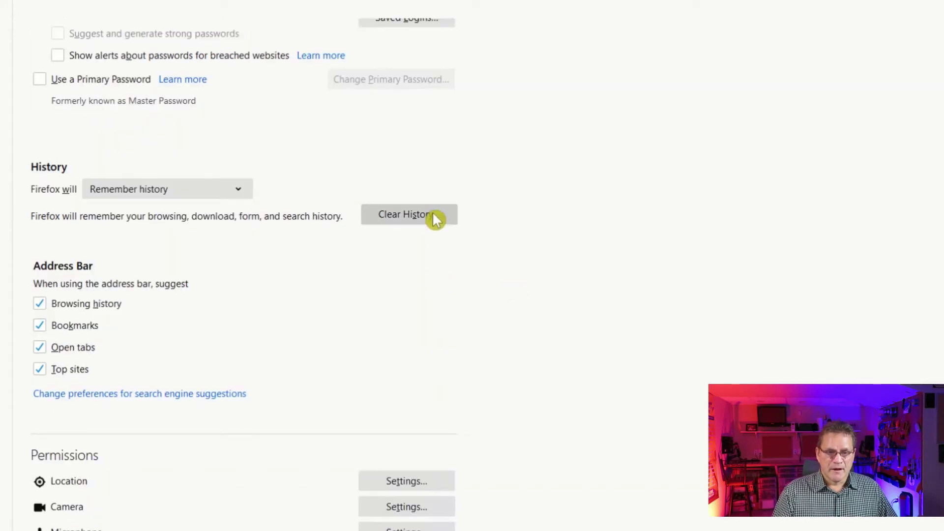
left_click(426, 219)
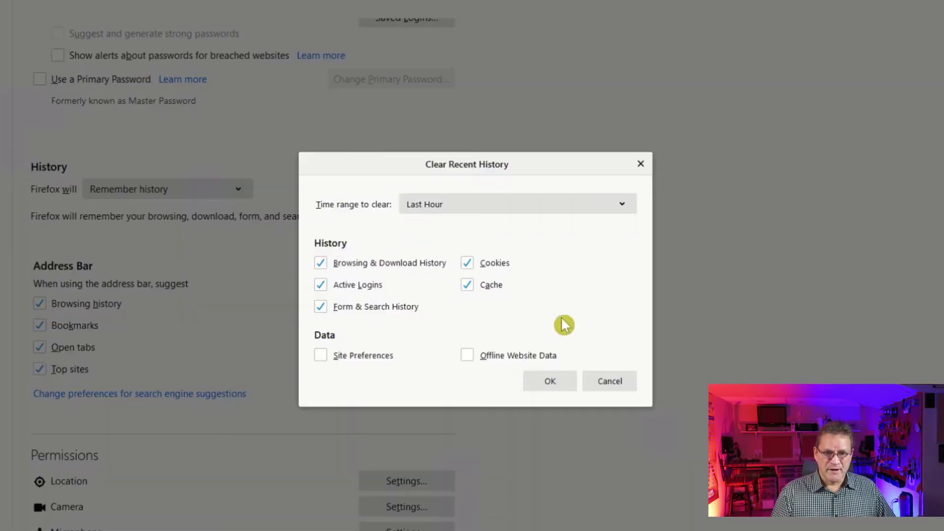
left_click(541, 381)
scroll(151, 274, "down", 3)
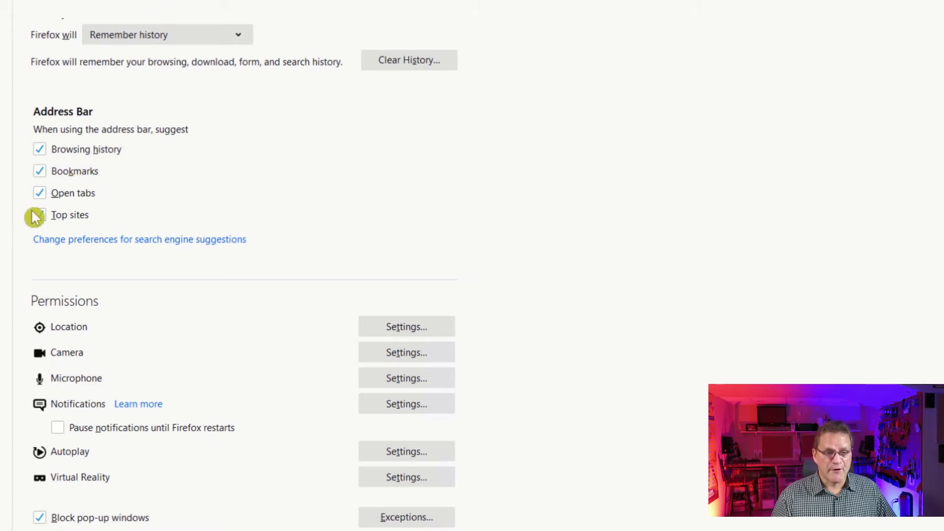
left_click(39, 149)
left_click(41, 171)
left_click(42, 193)
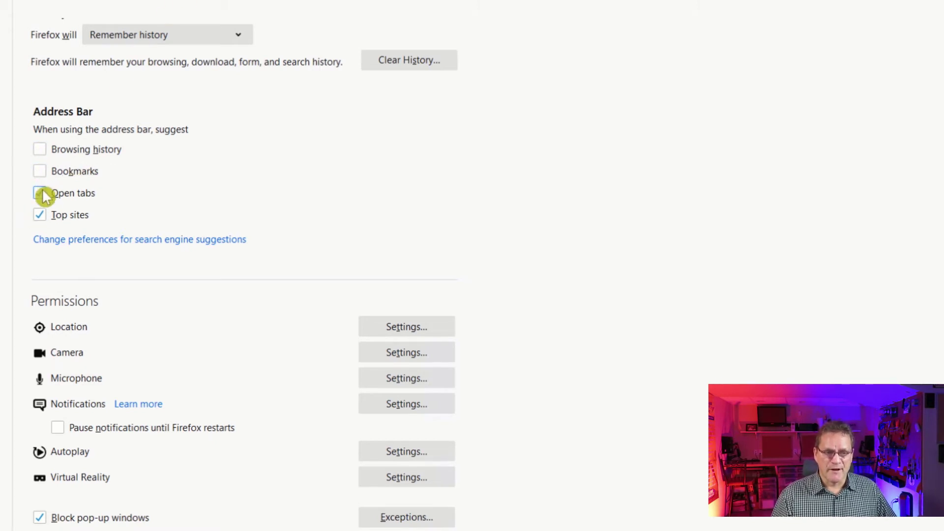
left_click(42, 215)
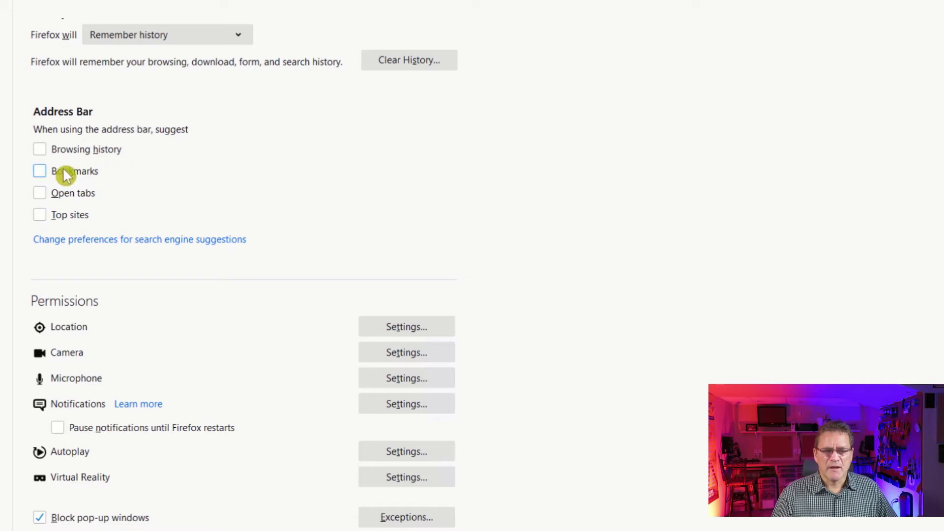
left_click(42, 171)
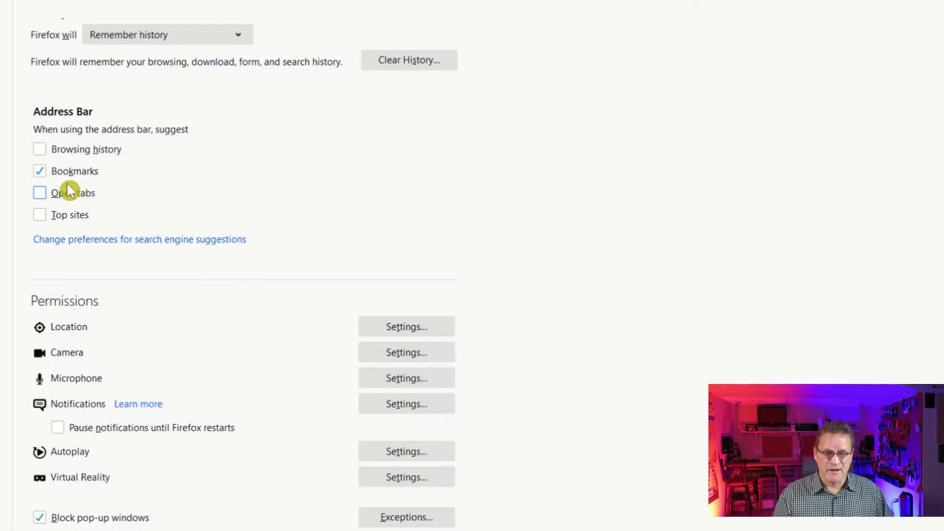
scroll(126, 270, "down", 3)
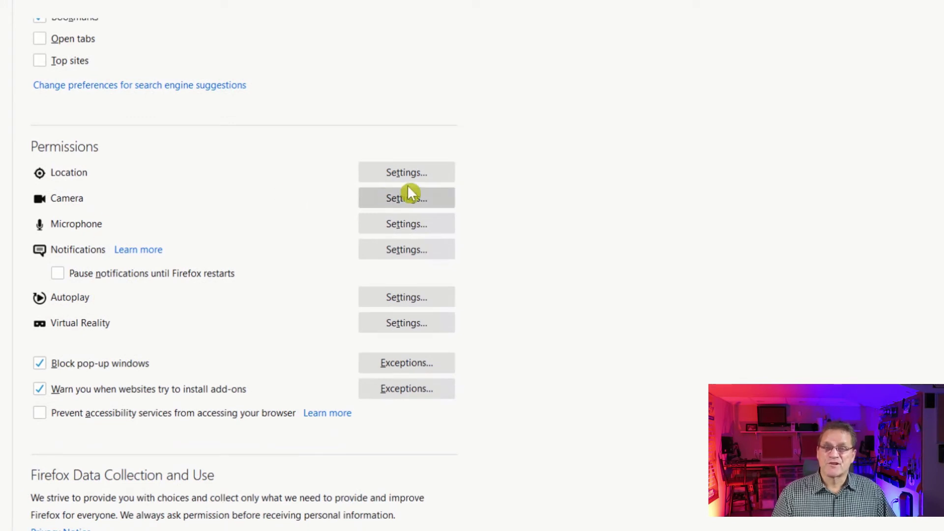
scroll(358, 209, "down", 3)
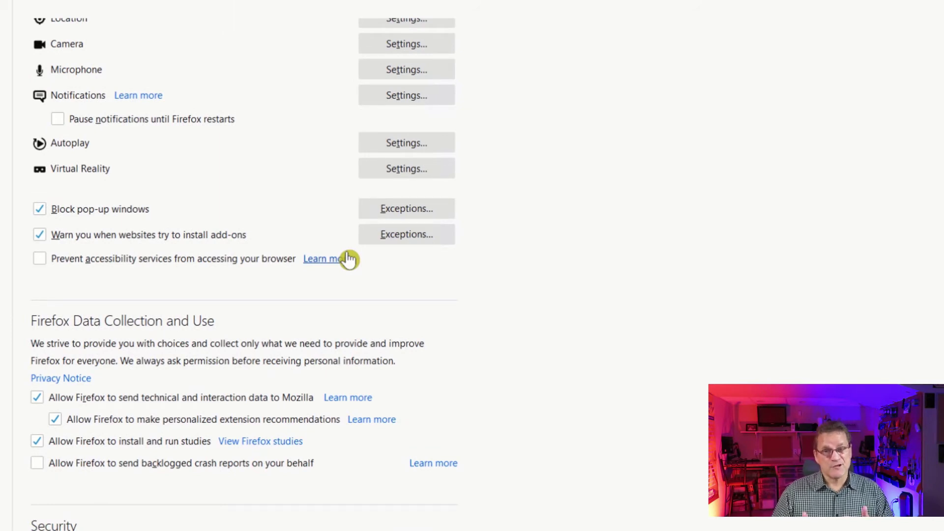
scroll(297, 333, "down", 3)
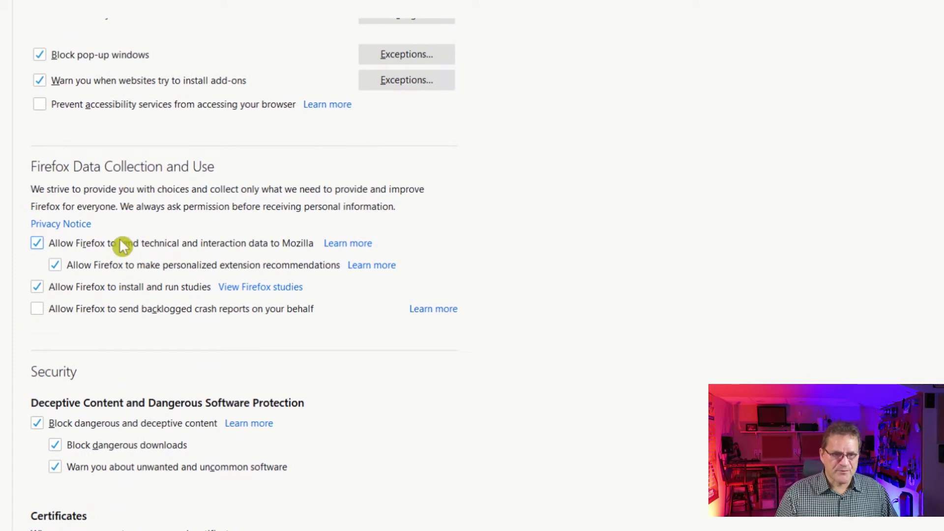
Untick technical and interaction data sharing and studies, then switch to the Sync settings
left_click(43, 246)
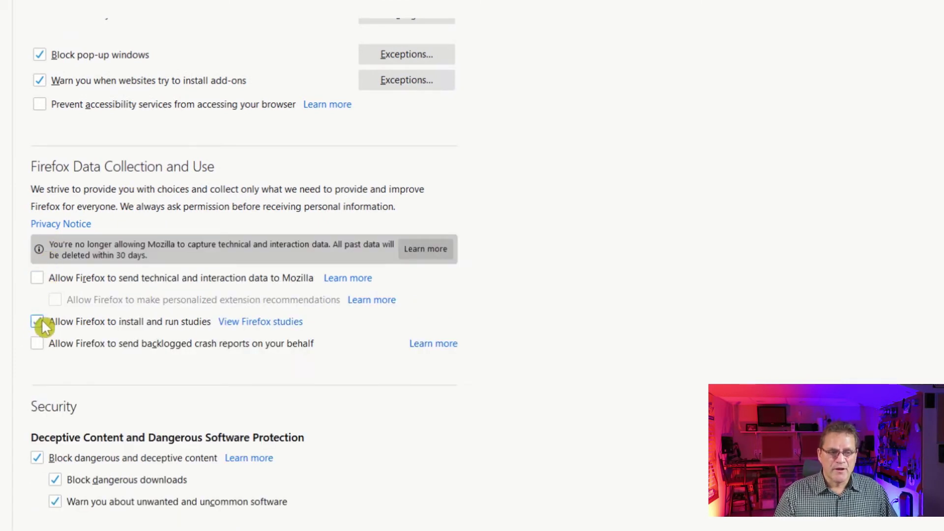
left_click(38, 322)
scroll(90, 344, "down", 2)
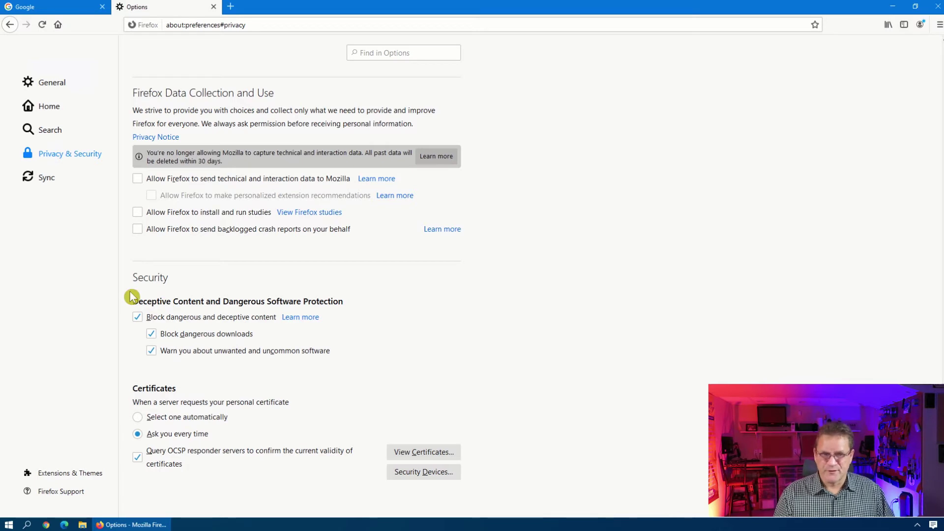
left_click(48, 175)
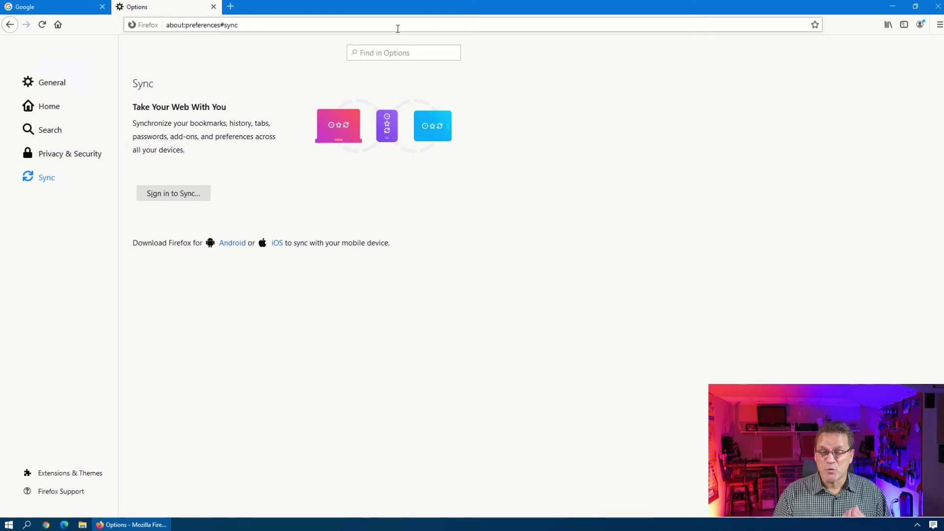
Close the Options tab so only the Google homepage tab remains
left_click(213, 7)
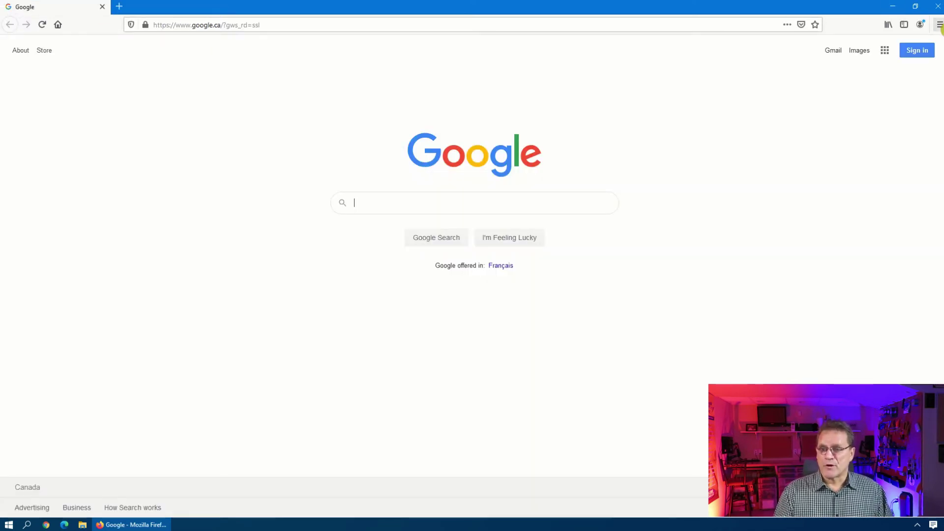
From the Add-ons Manager, search the catalogue for 'https everywhere' and open the HTTPS Everywhere page
left_click(939, 25)
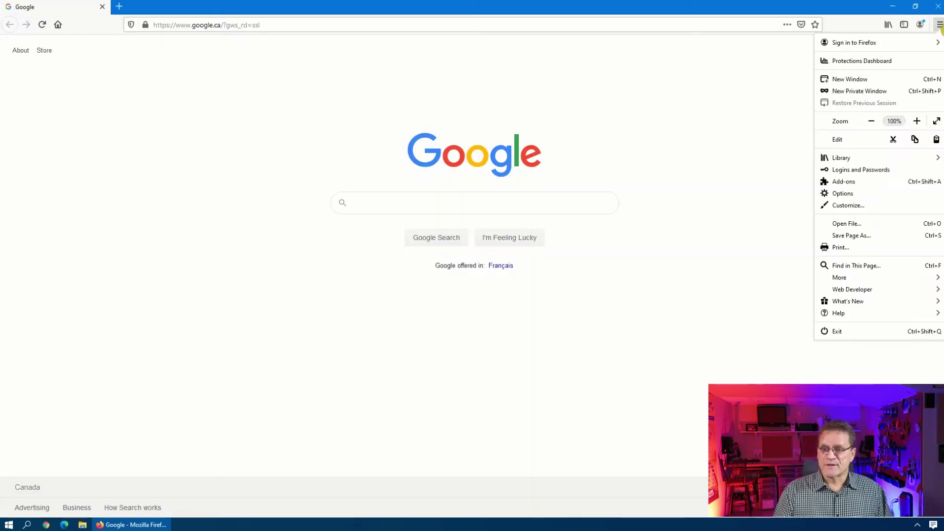
left_click(864, 186)
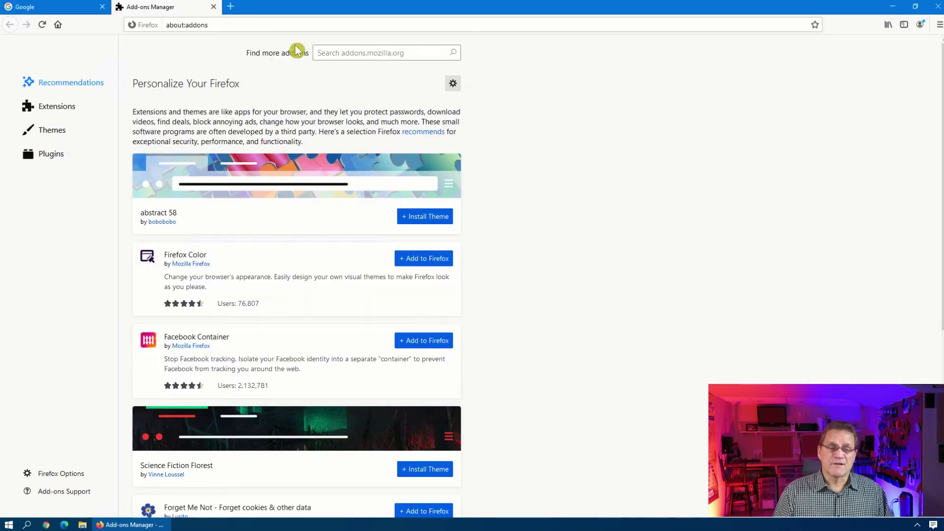
left_click(209, 25)
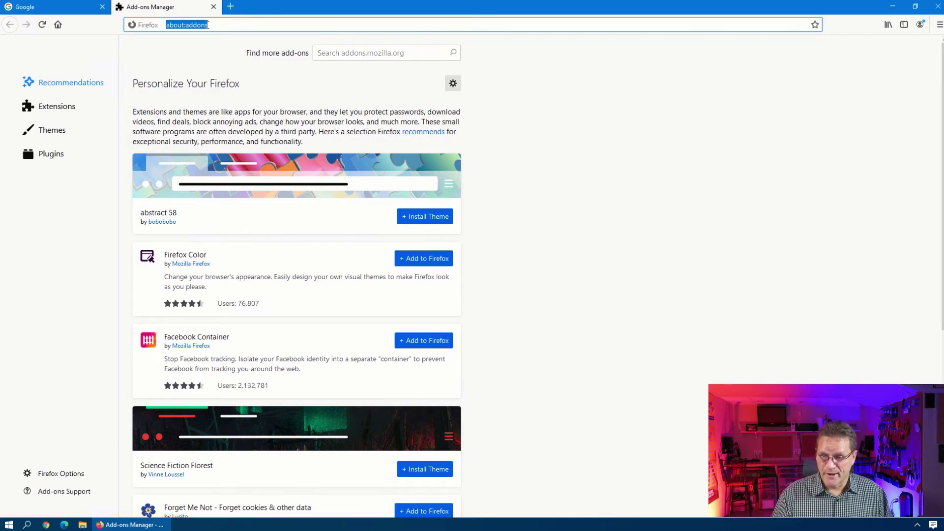
left_click(438, 49)
type("https ever")
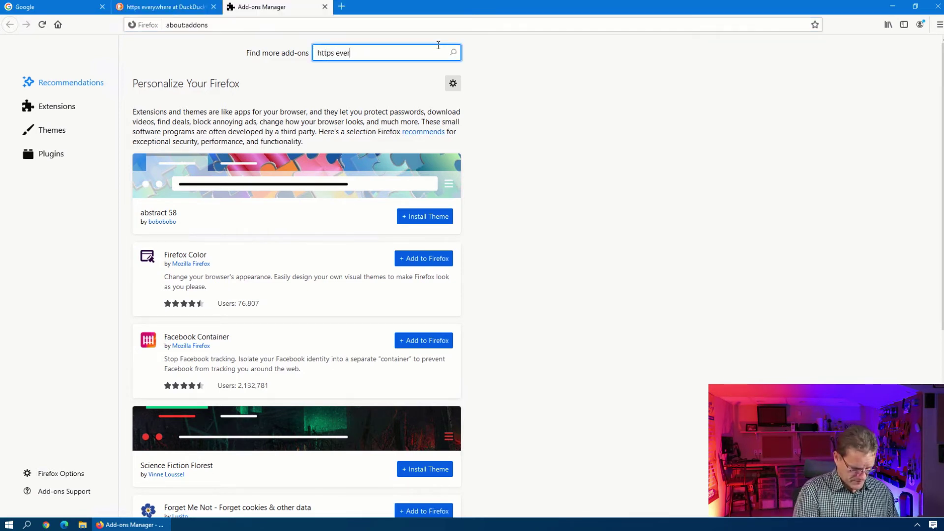
type("ywhere")
key("Return")
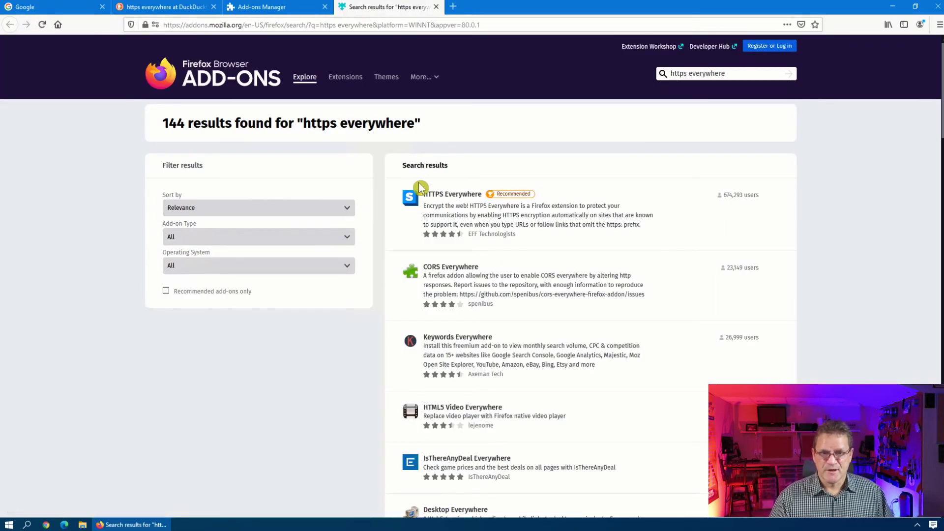
left_click(450, 199)
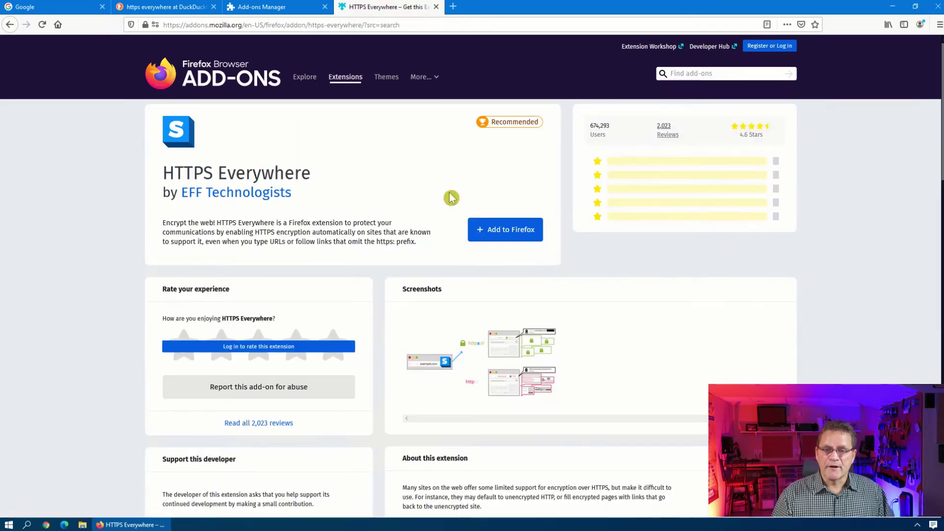
Add HTTPS Everywhere to Firefox, dismiss the added notice, and show its toolbar settings panel
left_click(507, 229)
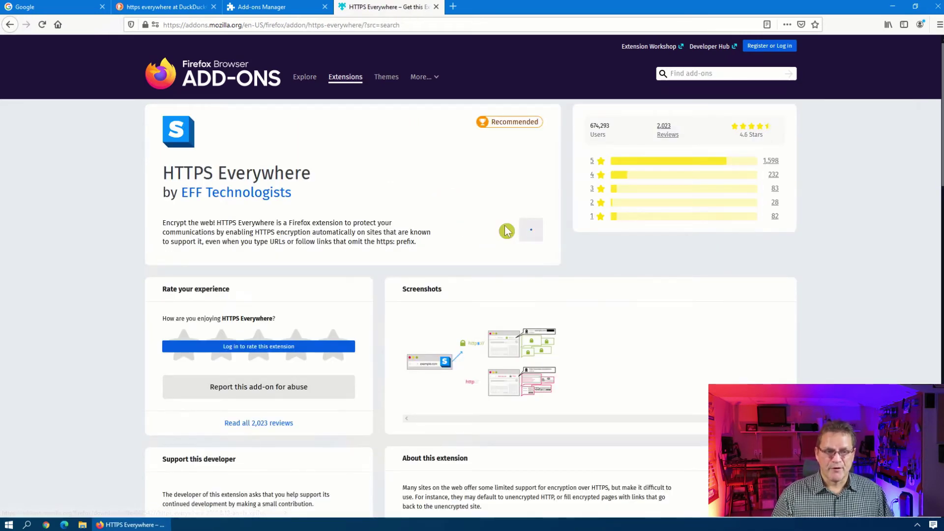
left_click(240, 126)
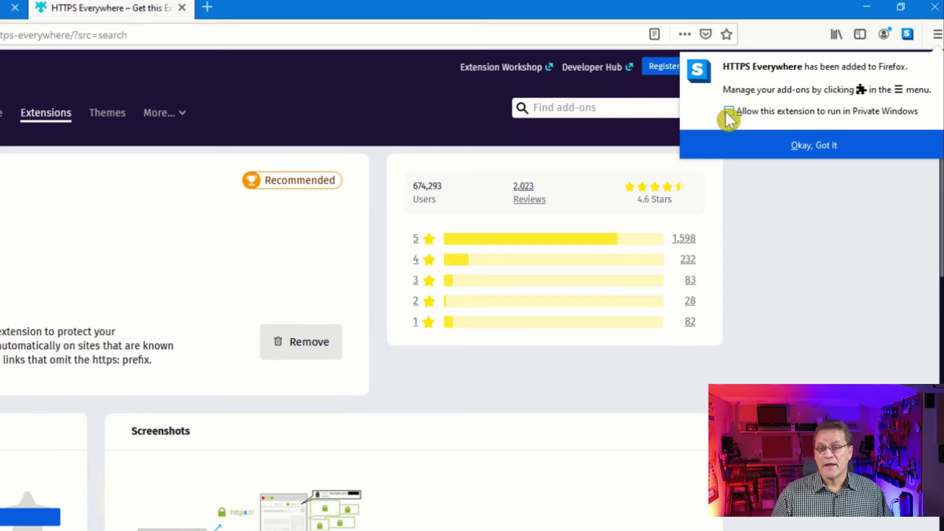
left_click(753, 144)
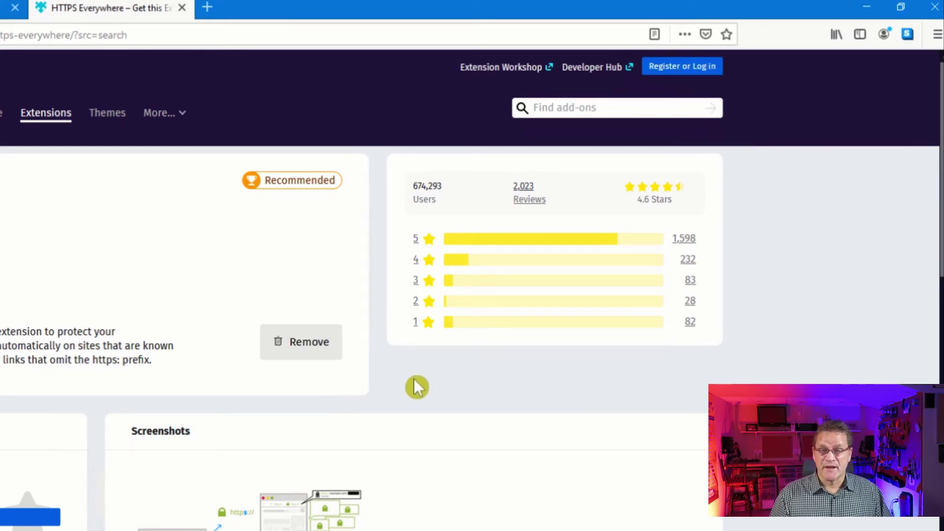
left_click(912, 37)
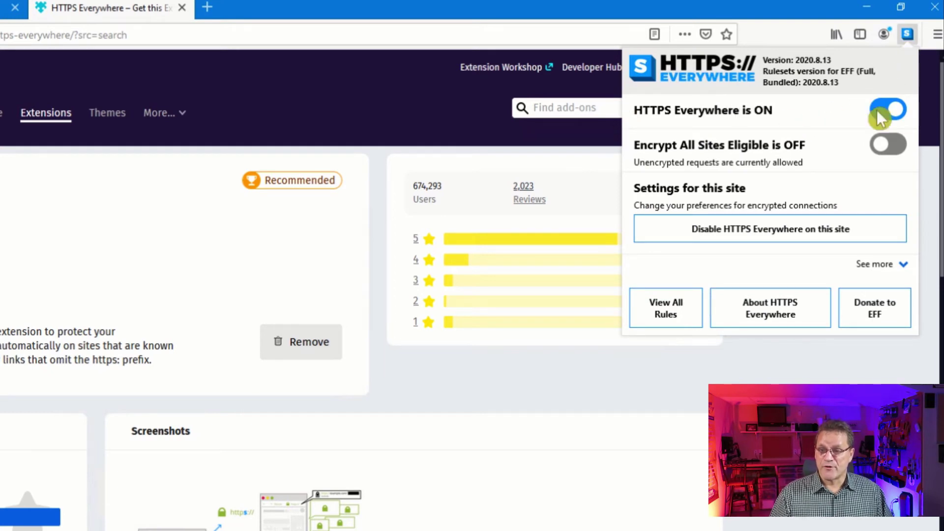
Switch HTTPS Everywhere's 'Encrypt All Sites Eligible' toggle to ON
left_click(895, 156)
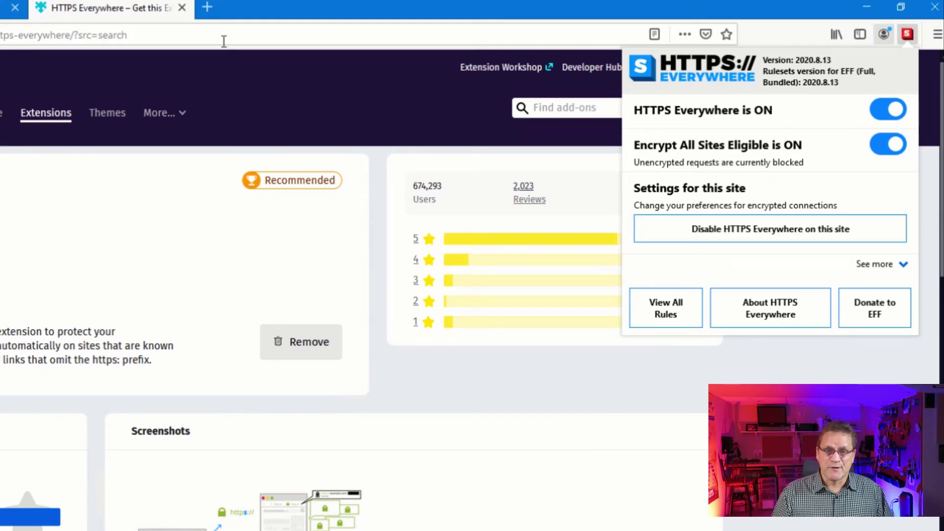
Close the HTTPS Everywhere, Add-ons Manager and Google tabs
left_click(182, 7)
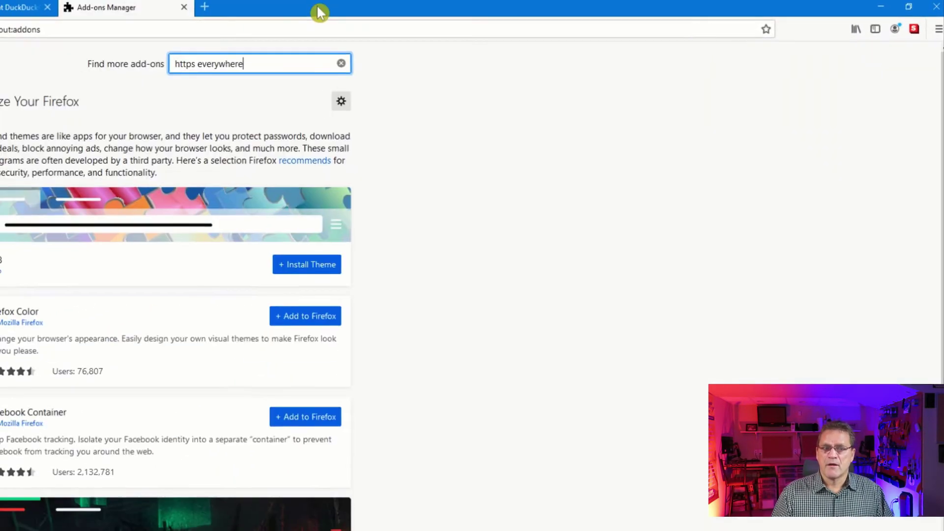
left_click(328, 7)
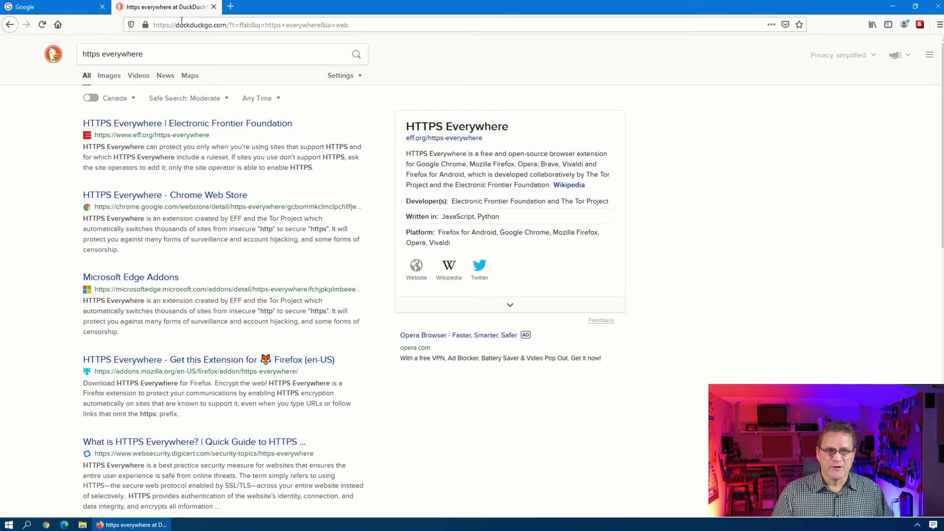
left_click(103, 7)
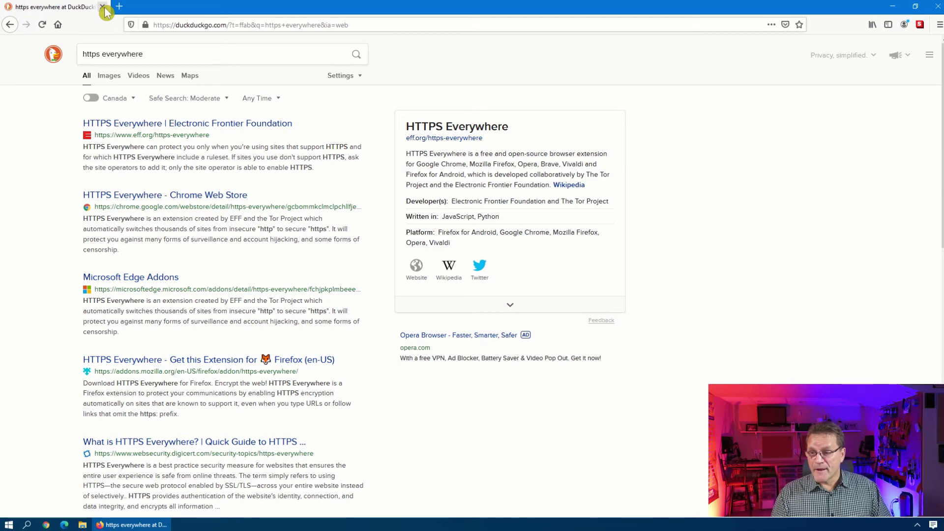
From the Add-ons Manager, search for 'privacy badger' and open the Privacy Badger add-on page
left_click(239, 25)
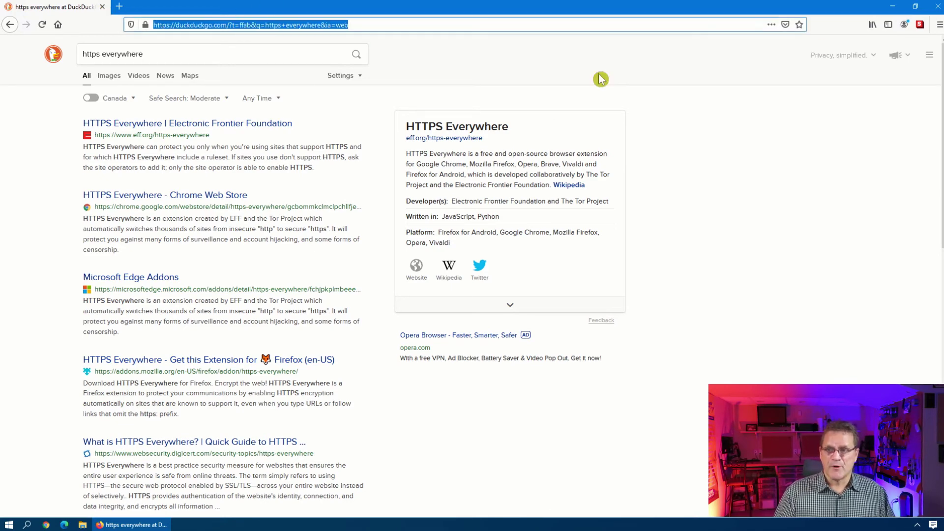
left_click(938, 25)
left_click(864, 181)
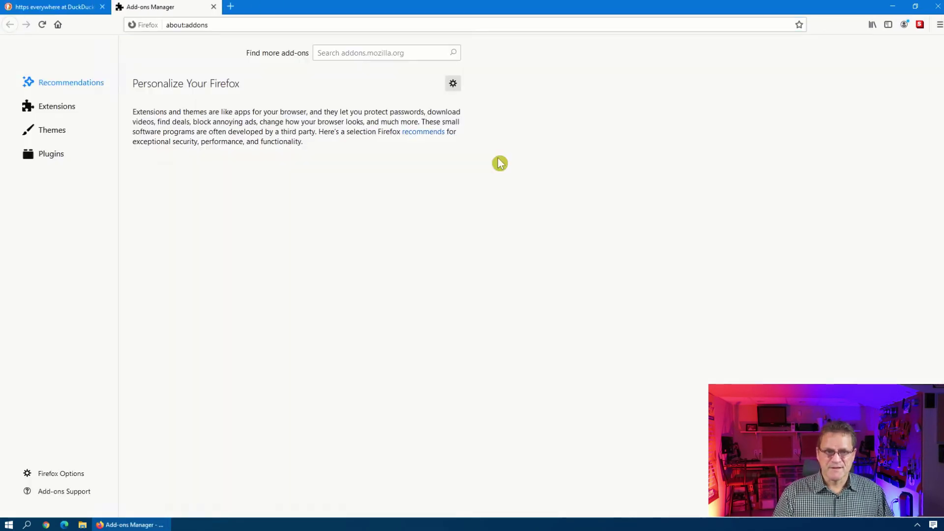
left_click(345, 51)
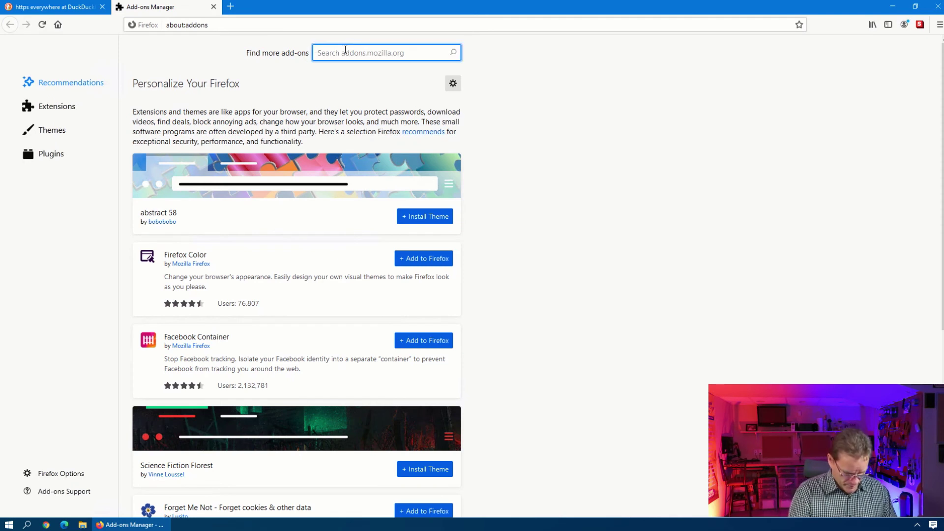
type("privacy")
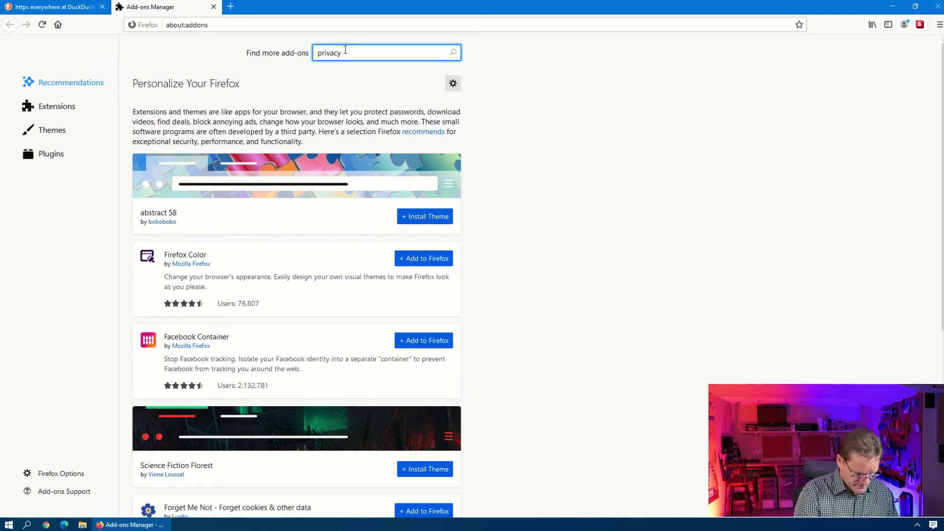
type(" badger")
key("Return")
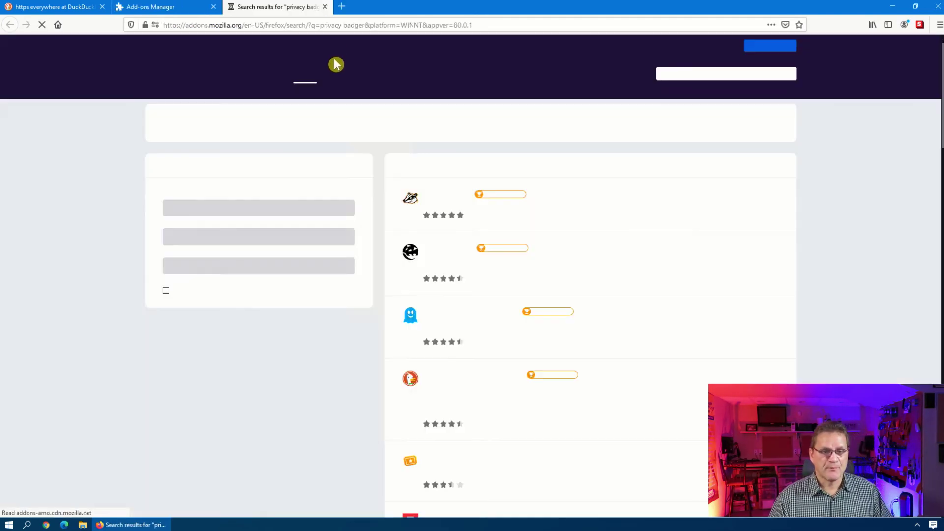
left_click(443, 195)
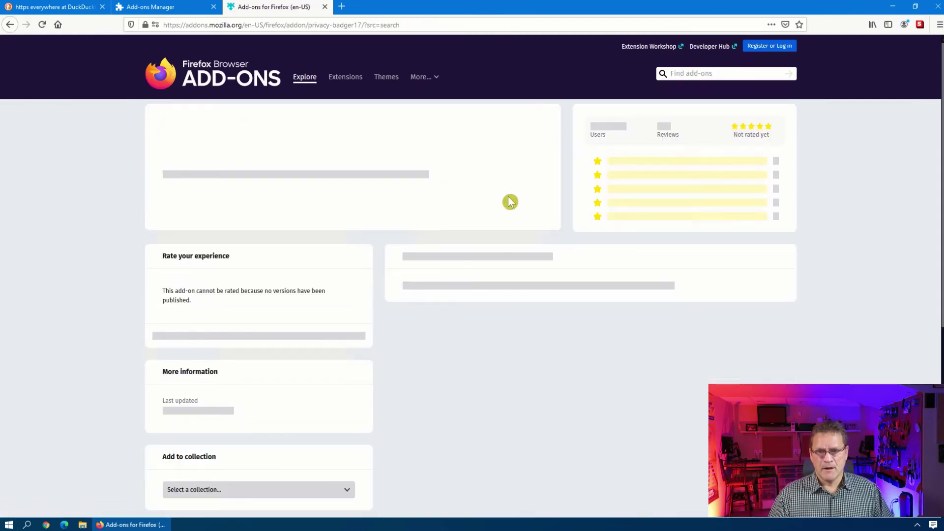
Add Privacy Badger to Firefox, allowing it in private windows, and close its welcome page
left_click(521, 225)
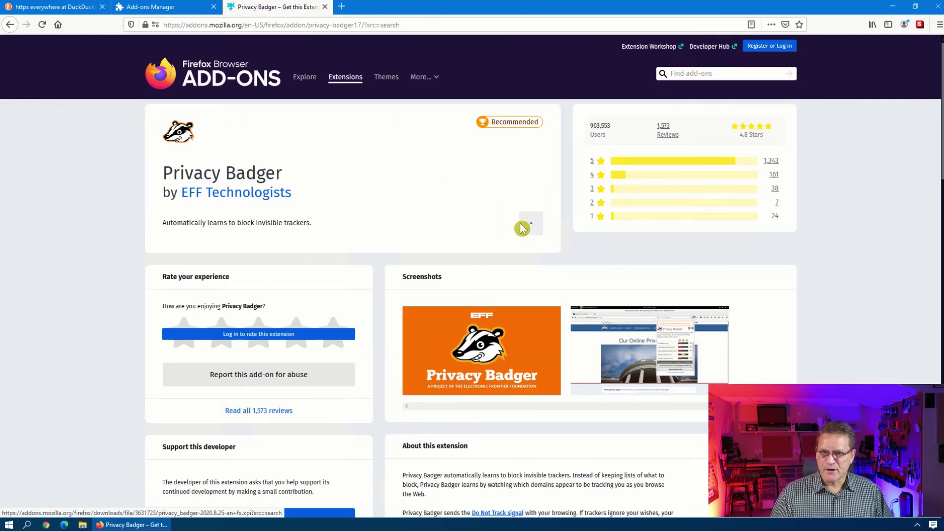
left_click(222, 125)
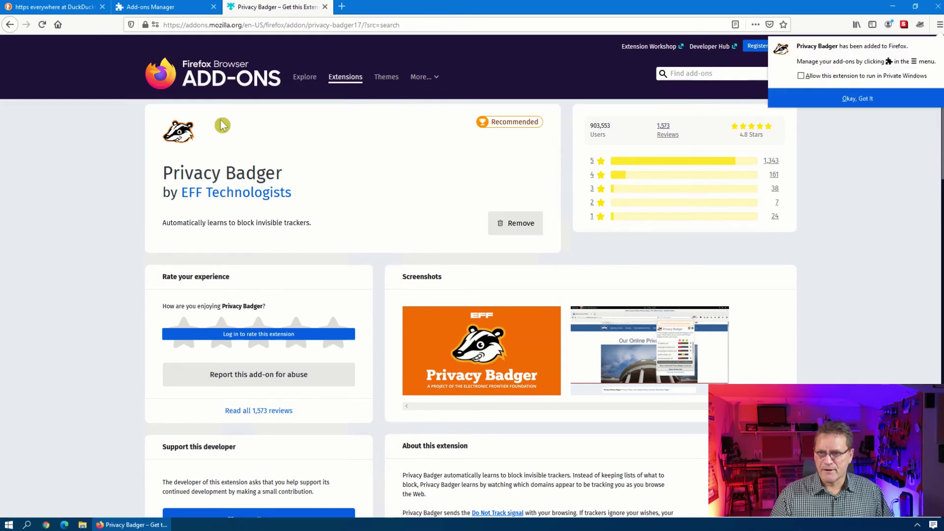
left_click(802, 76)
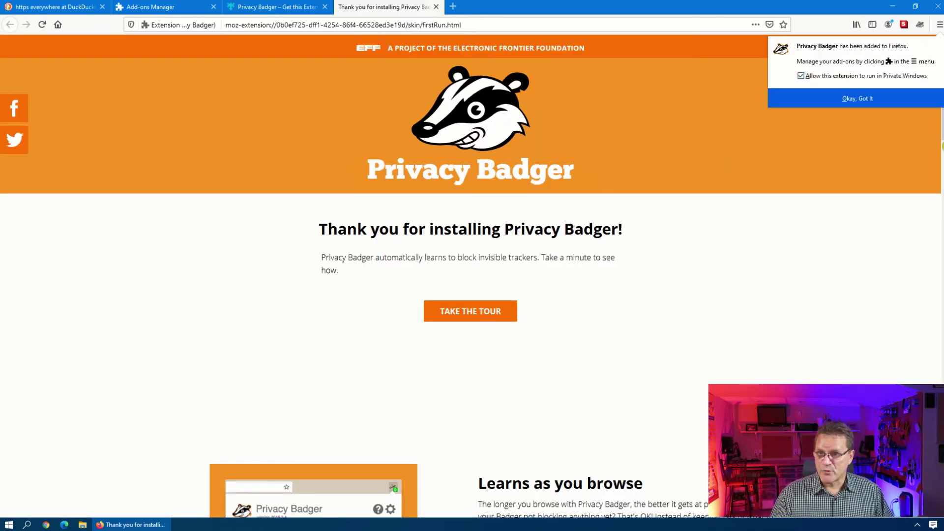
left_click(860, 99)
key("ctrl+w")
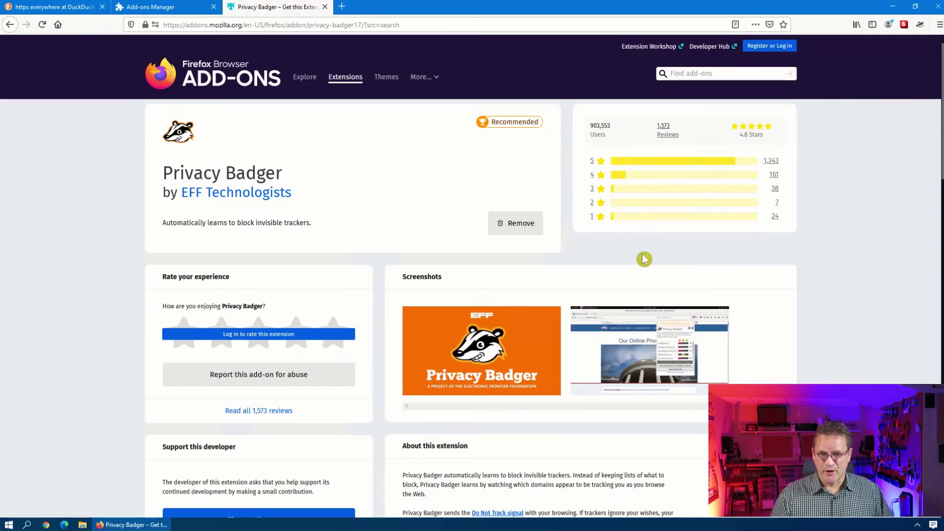